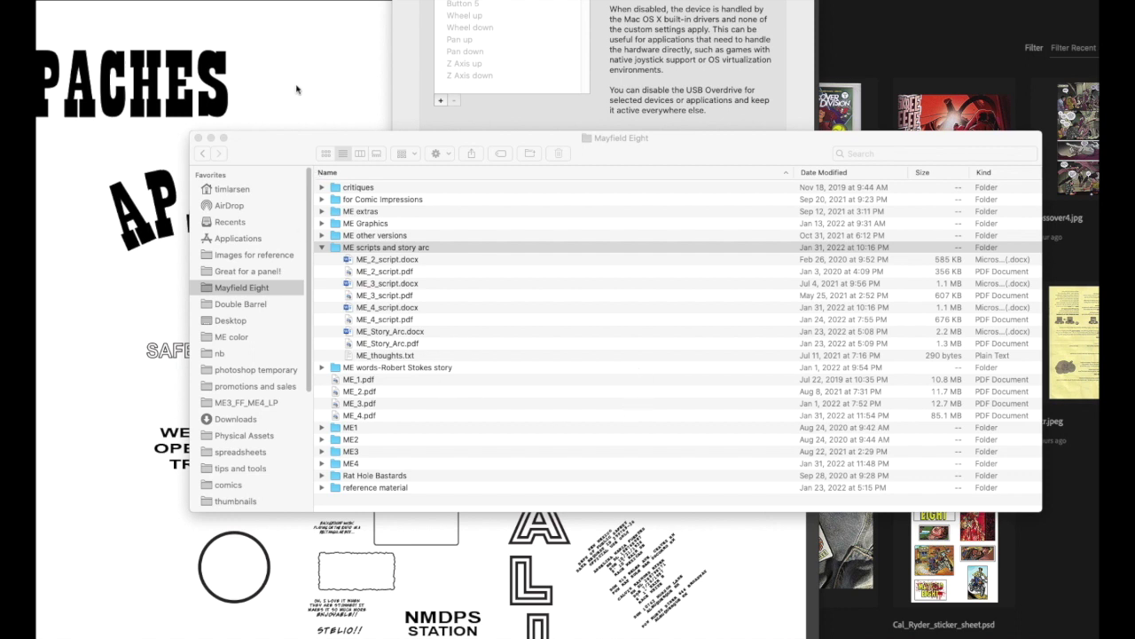
# Switch to Illustrator, bring up the comic page lettering document, and arrange its window and panels so the page and layers are visible
pyautogui.click(275, 49)
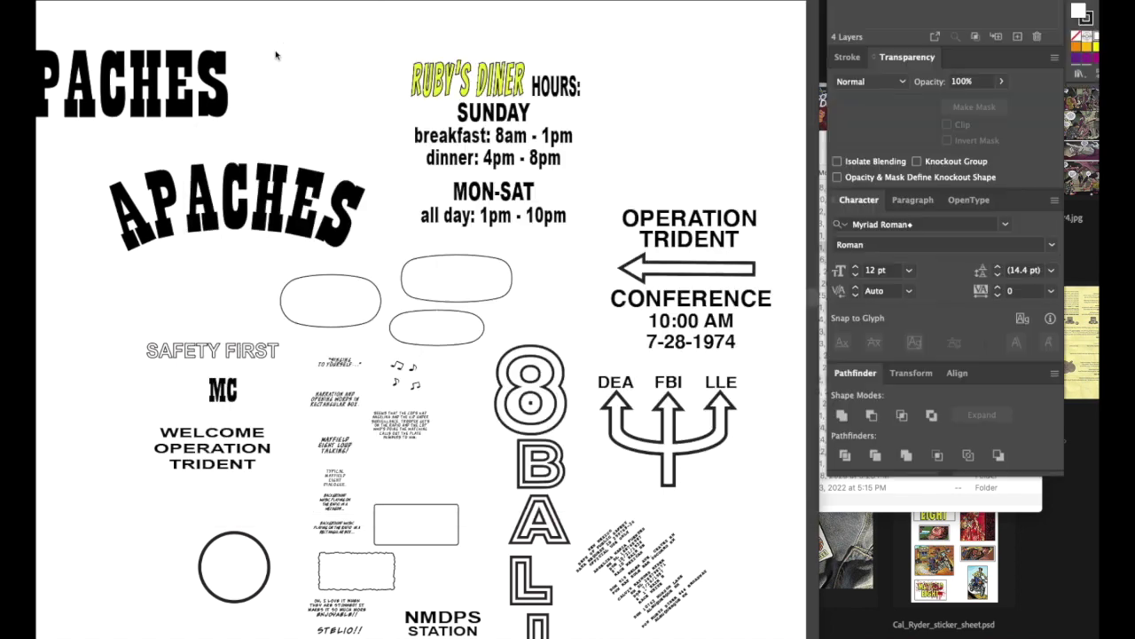
pyautogui.press('super+grave')
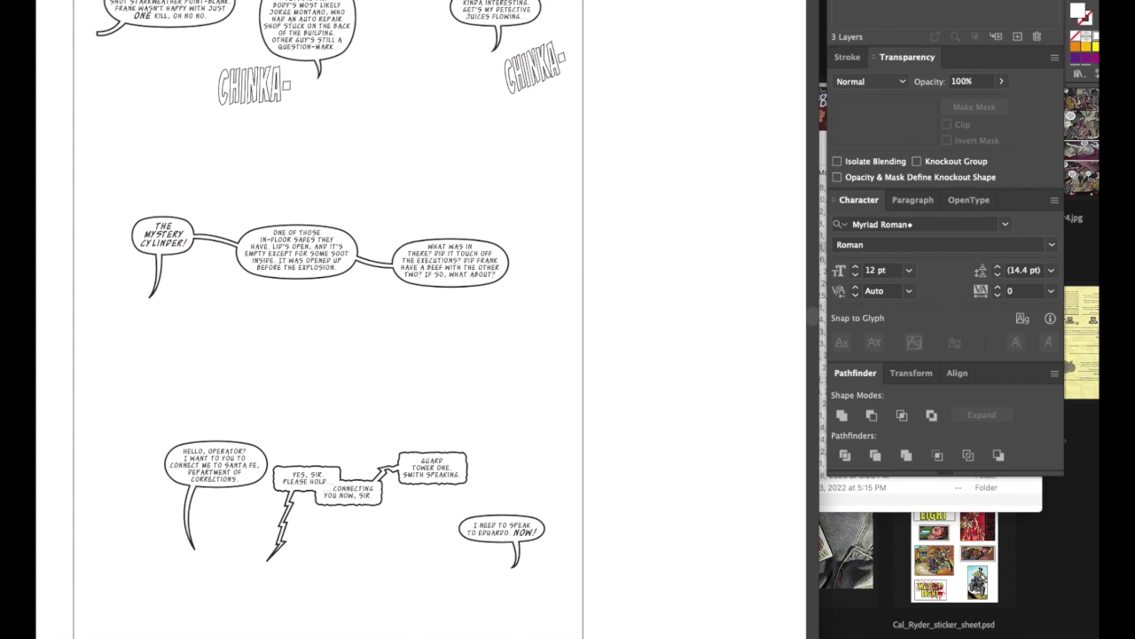
pyautogui.moveTo(798, 635); pyautogui.dragTo(801, 612)
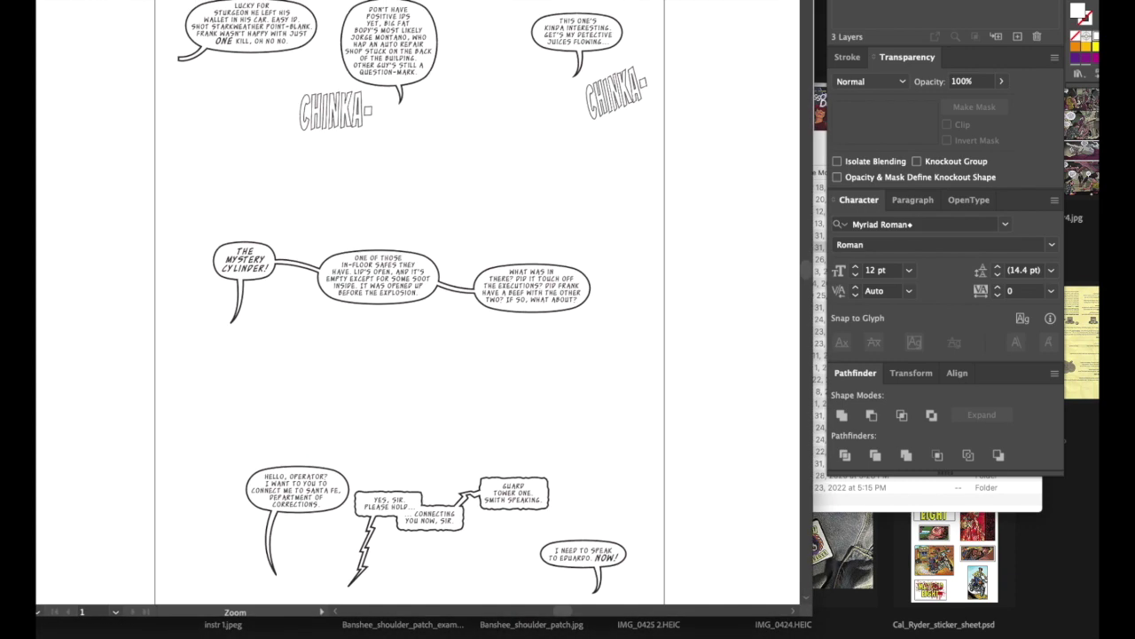
pyautogui.press('super+minus')
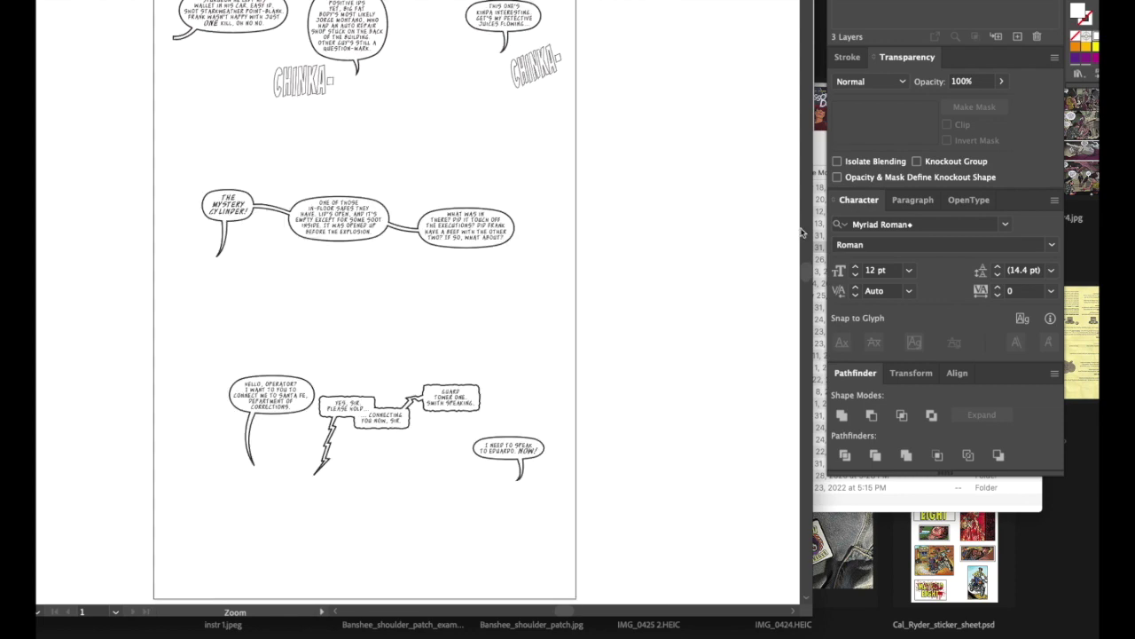
pyautogui.moveTo(809, 612); pyautogui.dragTo(810, 586)
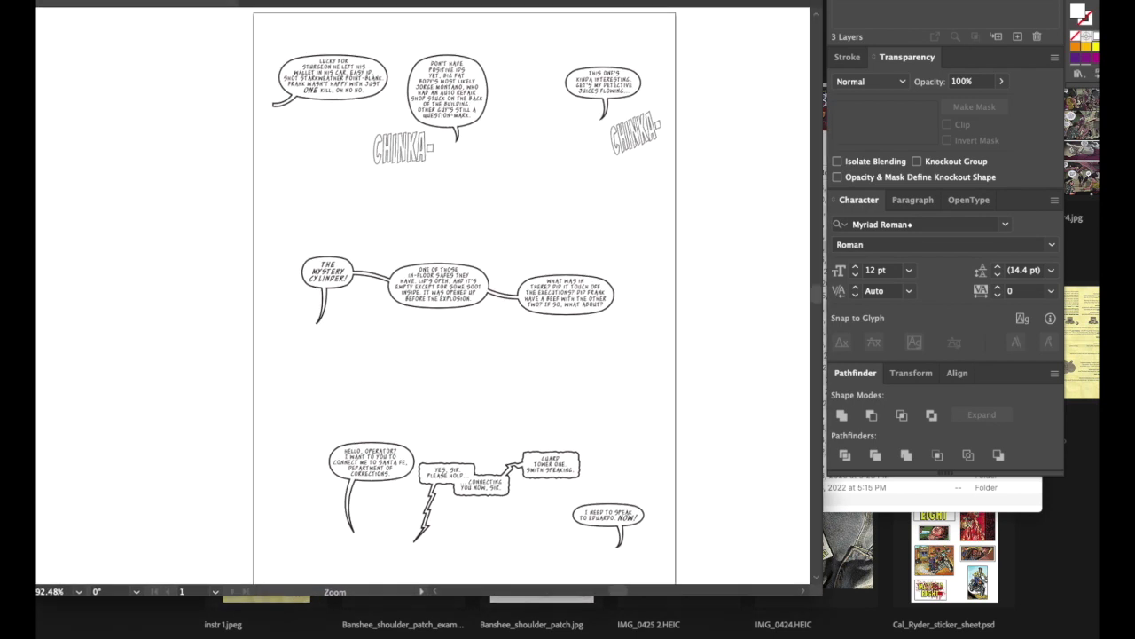
pyautogui.moveTo(902, 0); pyautogui.dragTo(777, 20)
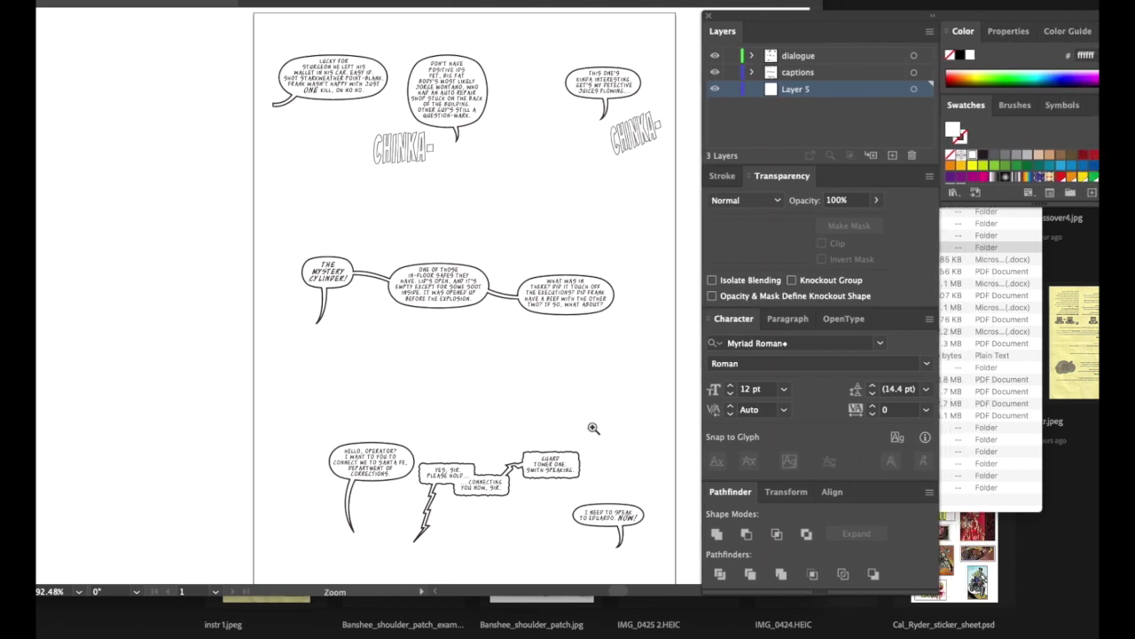
# Examine the speech balloons and CHINKA sound-effect lettering up close and across the whole comic page
pyautogui.keyDown('alt'); pyautogui.click(473, 399); pyautogui.keyUp('alt')
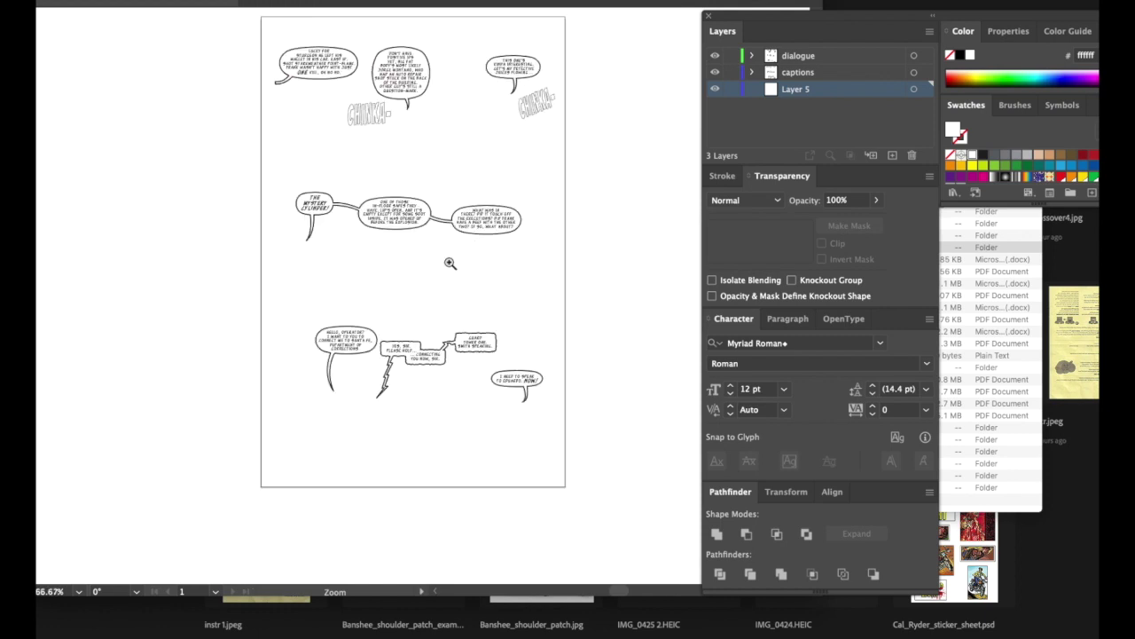
pyautogui.moveTo(449, 264); pyautogui.dragTo(463, 312)
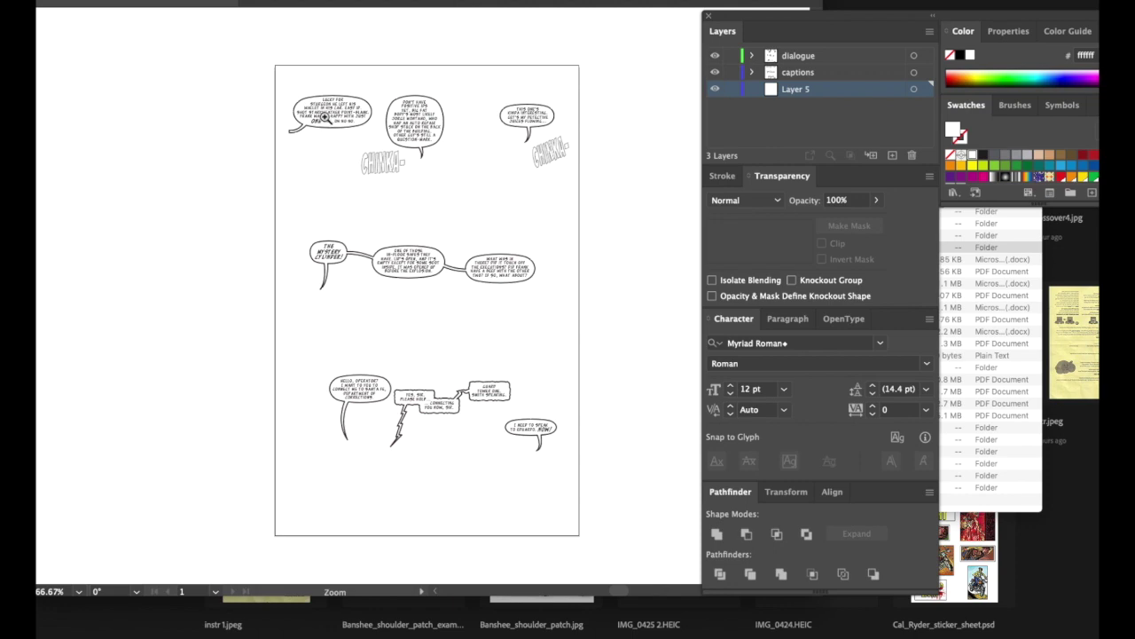
pyautogui.moveTo(347, 119); pyautogui.dragTo(432, 330)
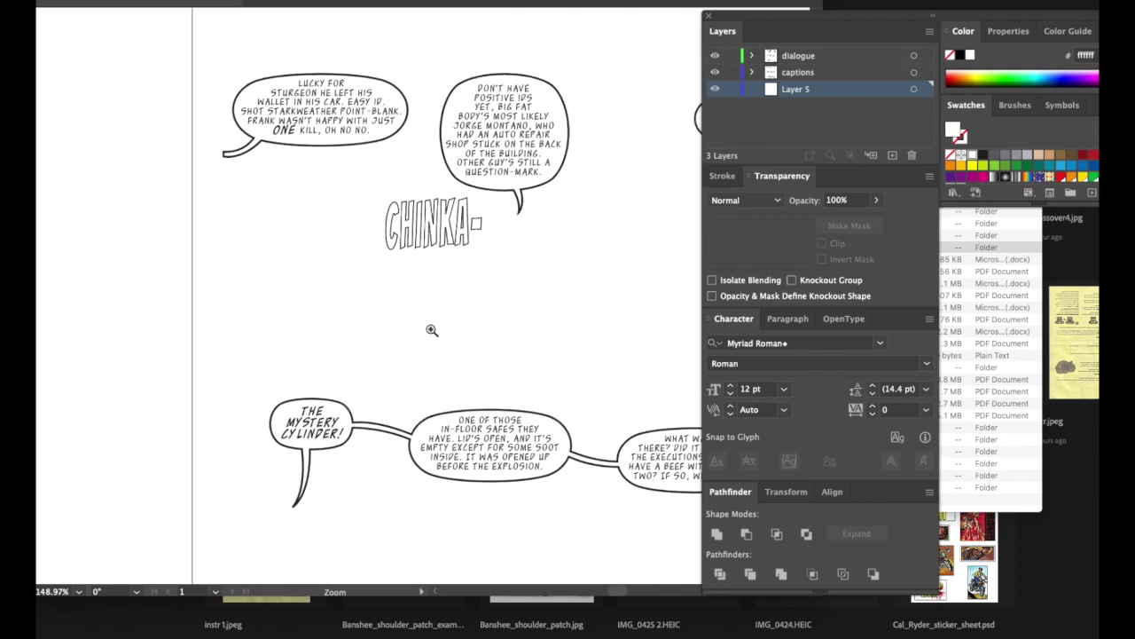
pyautogui.moveTo(355, 126); pyautogui.dragTo(369, 157)
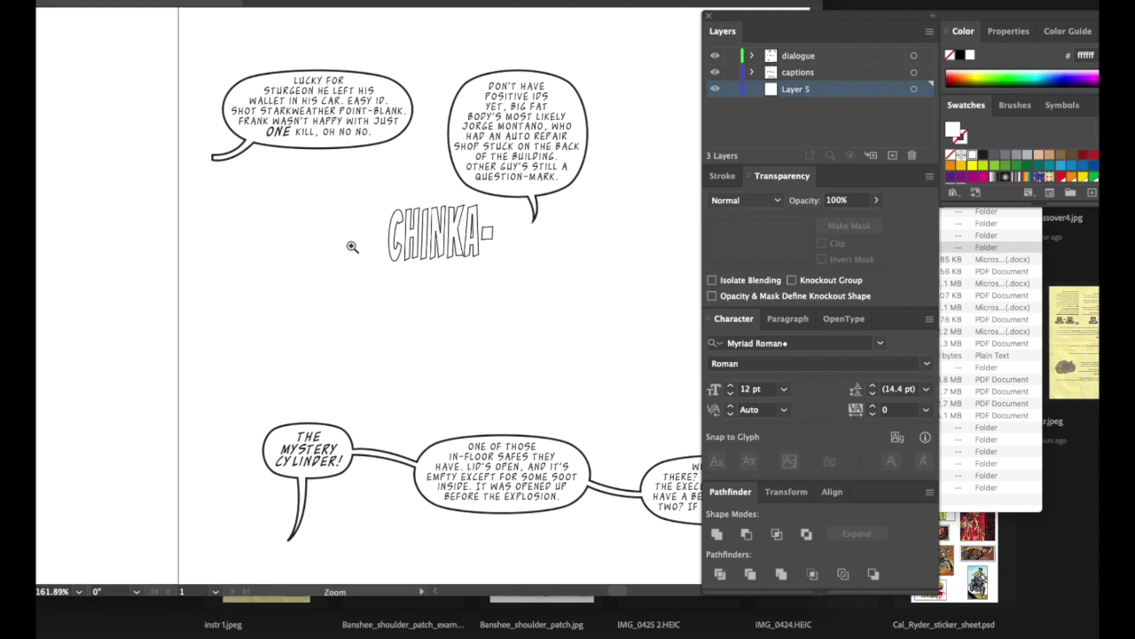
pyautogui.moveTo(342, 185); pyautogui.dragTo(177, 54)
pyautogui.moveTo(347, 207); pyautogui.dragTo(234, 141)
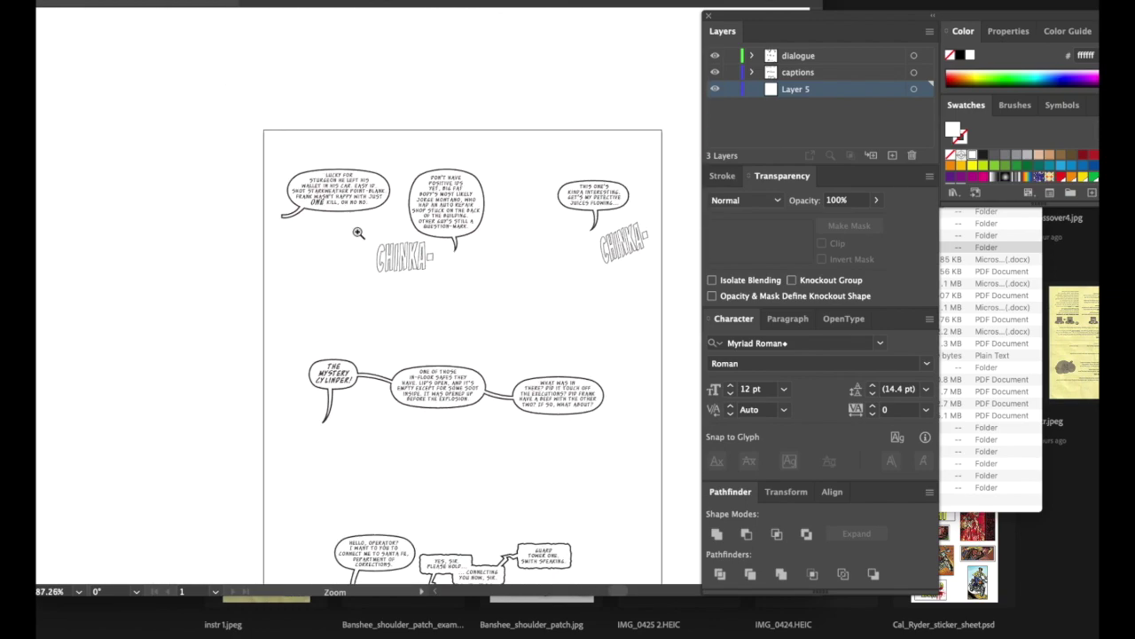
pyautogui.moveTo(424, 325); pyautogui.dragTo(397, 308)
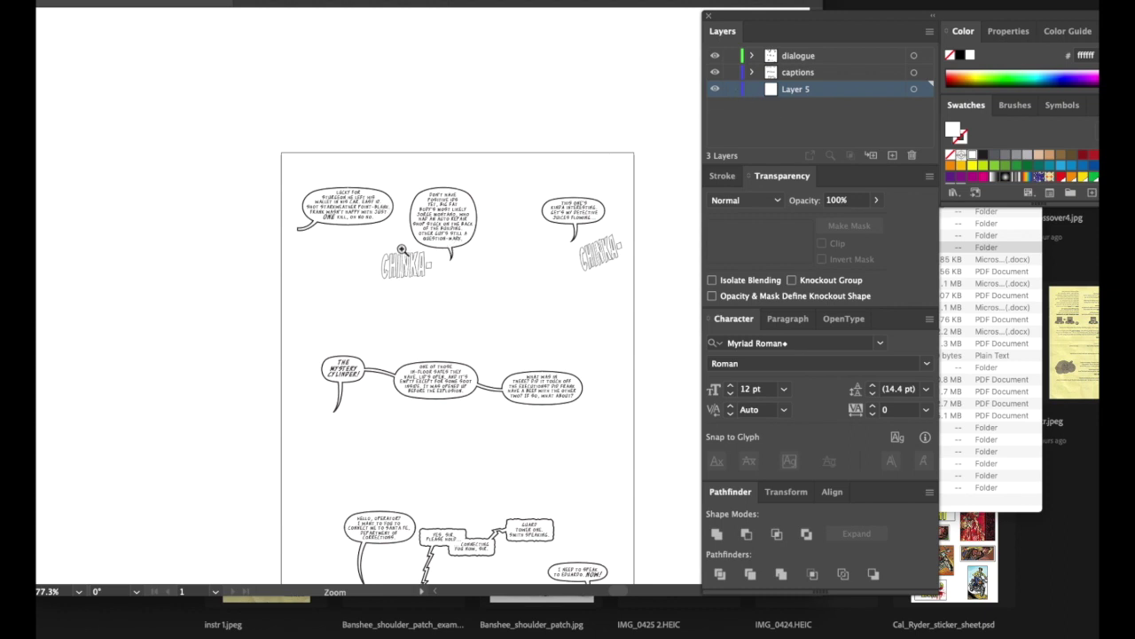
pyautogui.moveTo(446, 300); pyautogui.dragTo(408, 256)
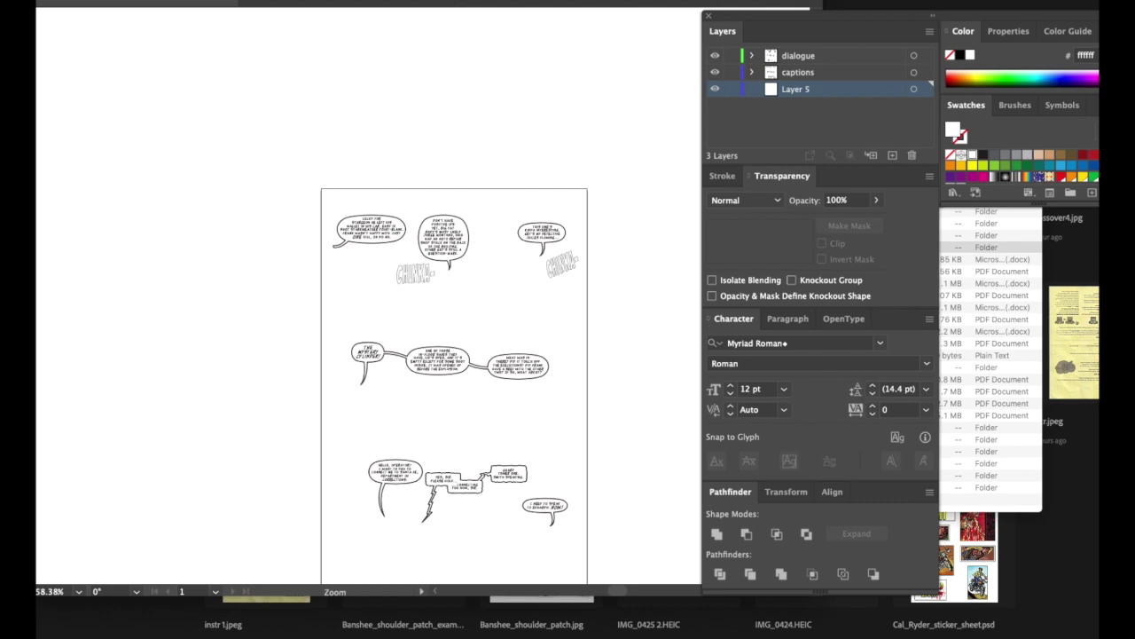
# Move the "Lucky for Sturgeon" balloon with its text off the artboard and delete all other lettering on the page
pyautogui.press('Tab')
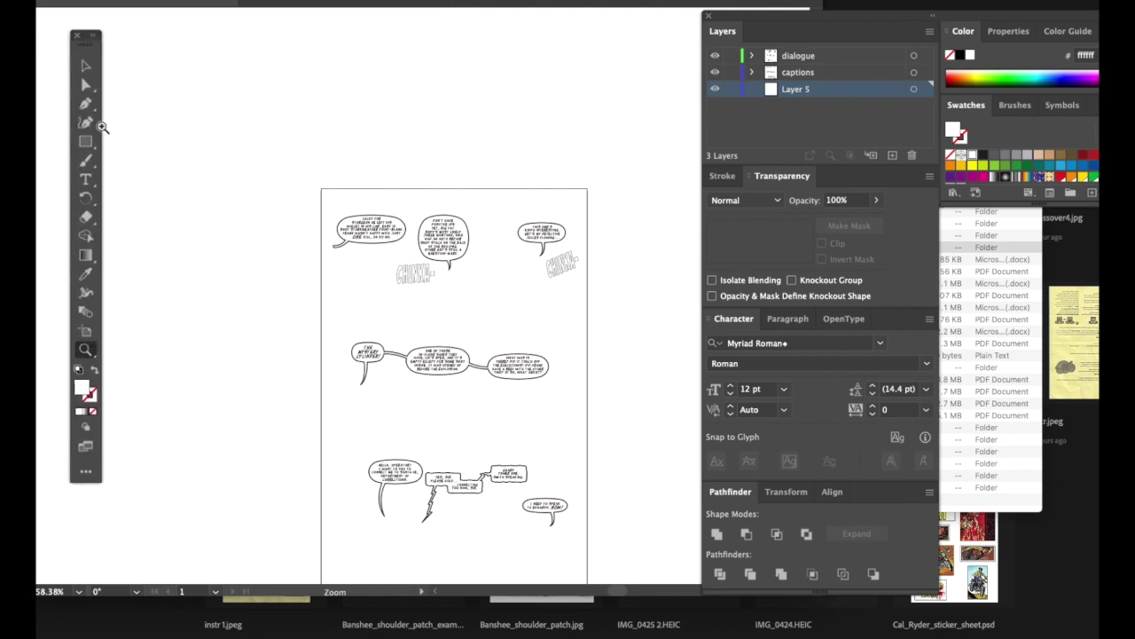
pyautogui.click(85, 66)
pyautogui.moveTo(329, 204); pyautogui.dragTo(242, 202)
pyautogui.click(302, 207)
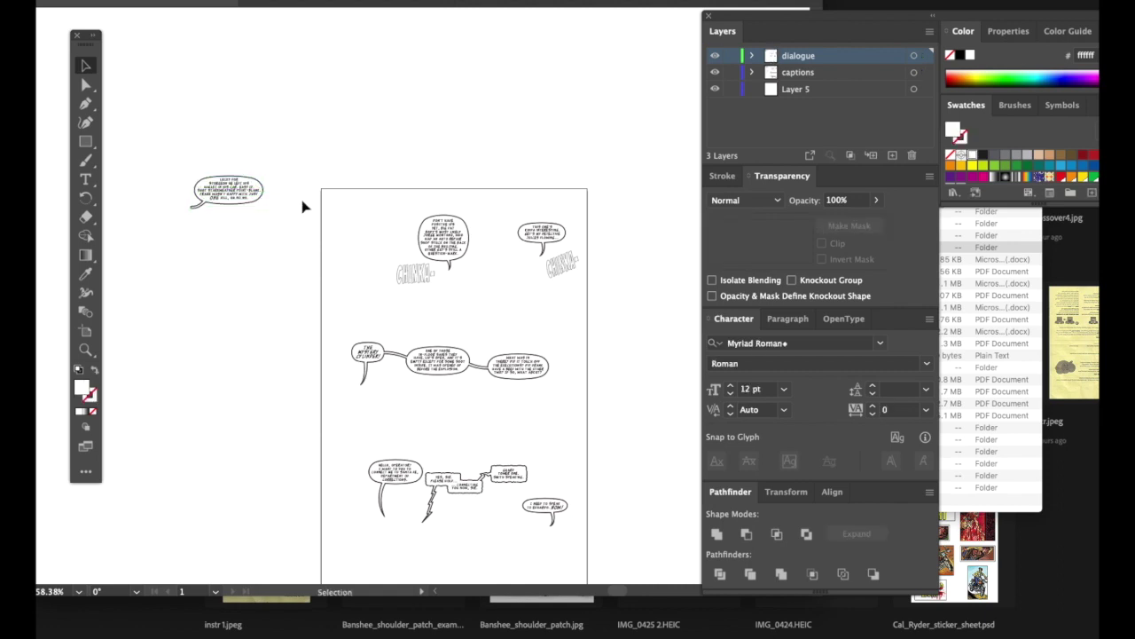
pyautogui.moveTo(302, 182); pyautogui.dragTo(590, 550)
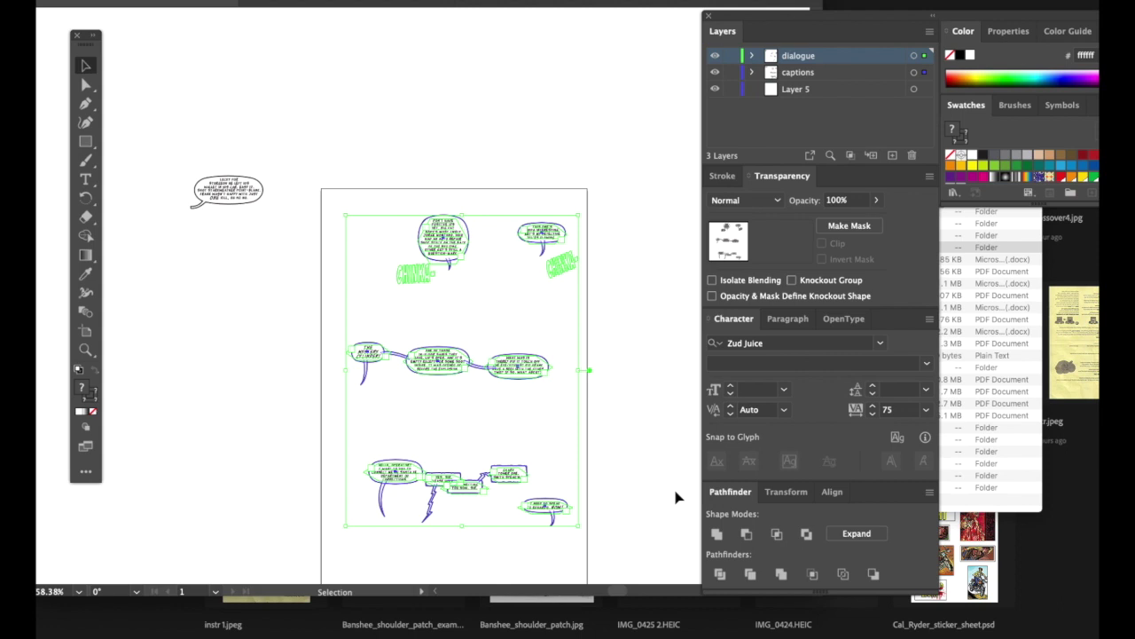
pyautogui.press('Delete')
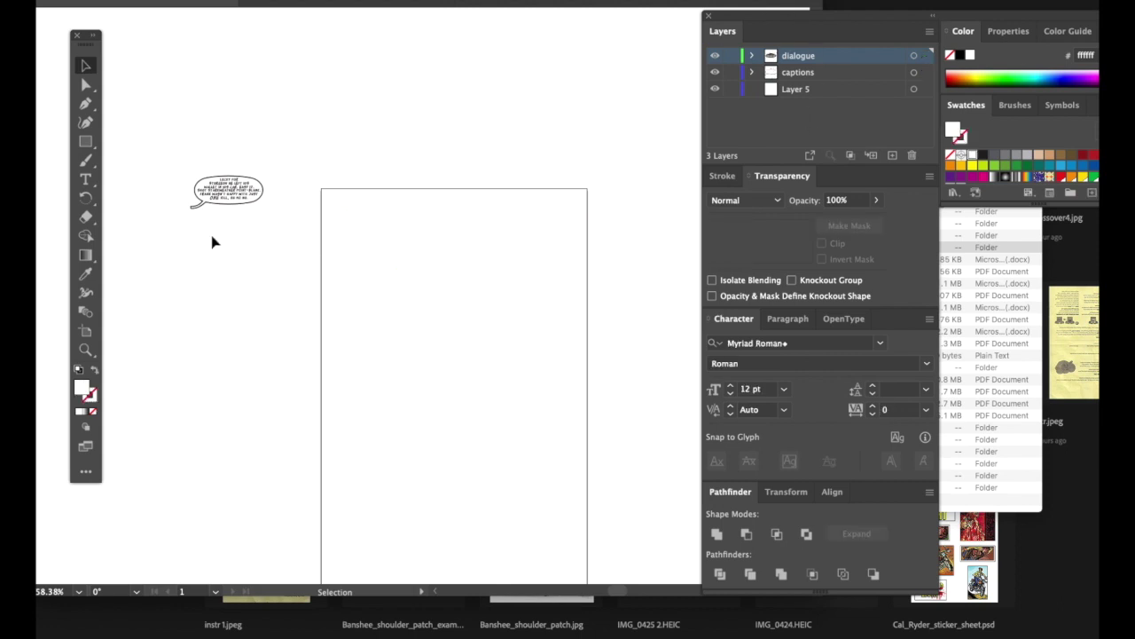
# Separate the "Lucky for Sturgeon" dialogue text from its speech balloon, leaving the text above the empty balloon
pyautogui.click(226, 191)
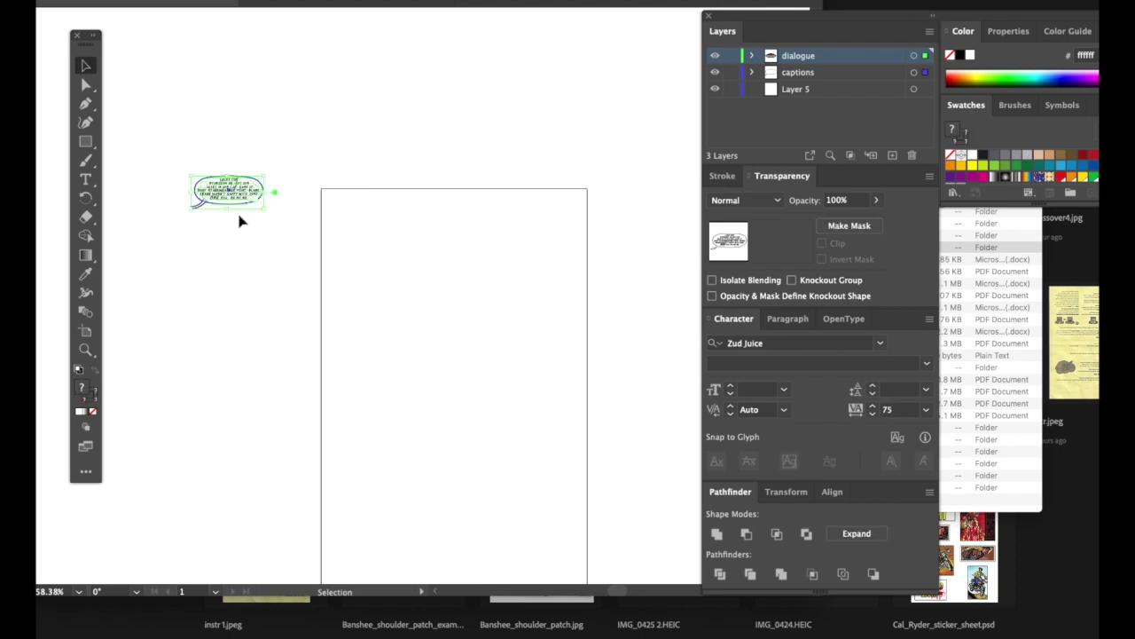
pyautogui.moveTo(240, 203); pyautogui.dragTo(269, 184)
pyautogui.click(274, 310)
pyautogui.click(266, 173)
pyautogui.click(270, 211)
# Widen the text frame of the "Lucky for Sturgeon" dialogue so its lines reflow
pyautogui.click(86, 350)
pyautogui.moveTo(226, 150); pyautogui.dragTo(415, 314)
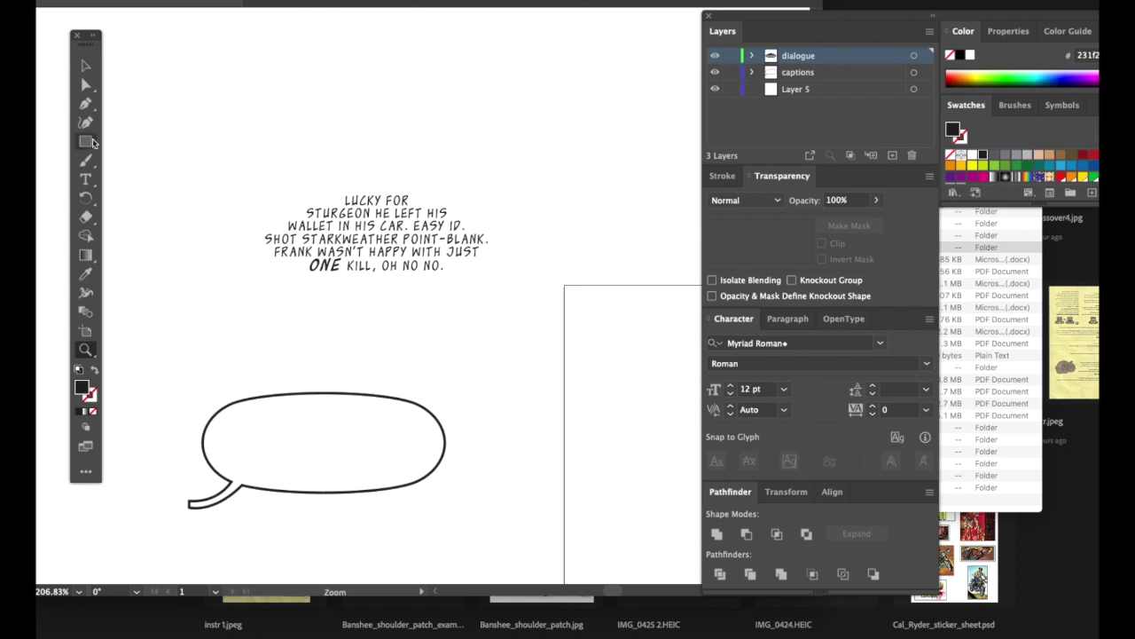
pyautogui.click(86, 66)
pyautogui.click(420, 246)
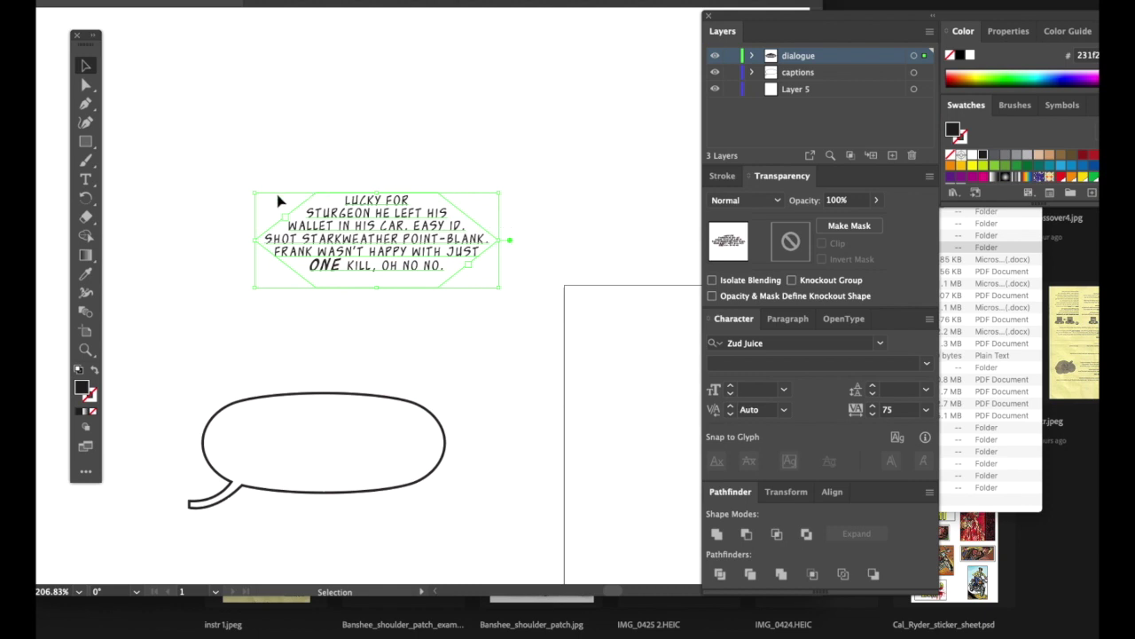
pyautogui.moveTo(499, 288); pyautogui.dragTo(525, 286)
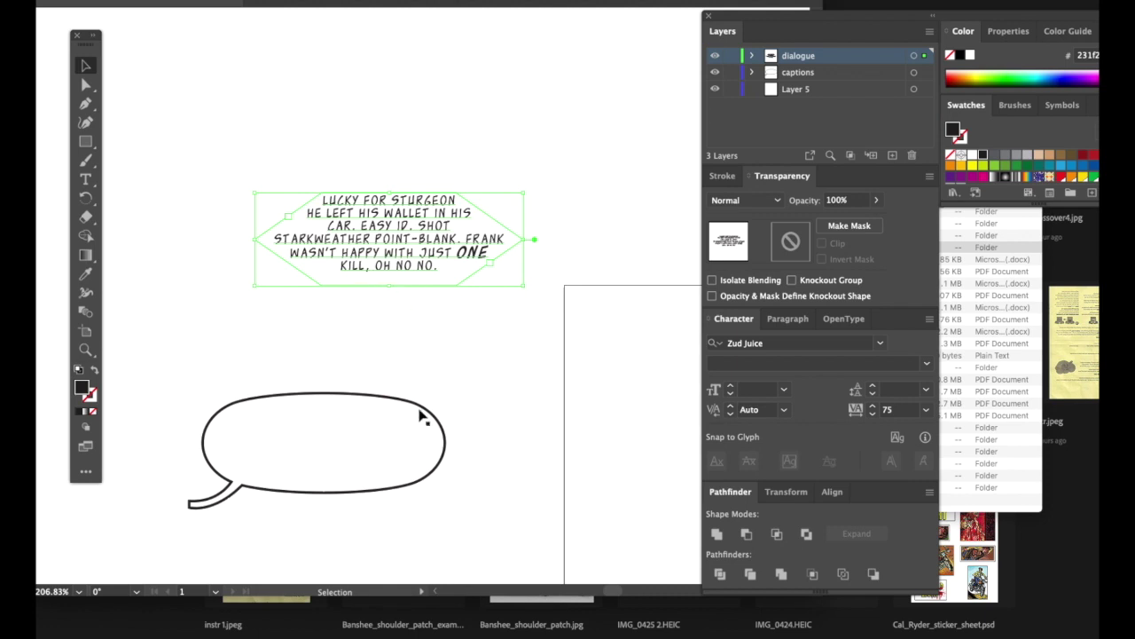
# Delete the tail from the speech balloon's compound shape on the captions layer and move the dialogue text down closer to the balloon
pyautogui.click(839, 75)
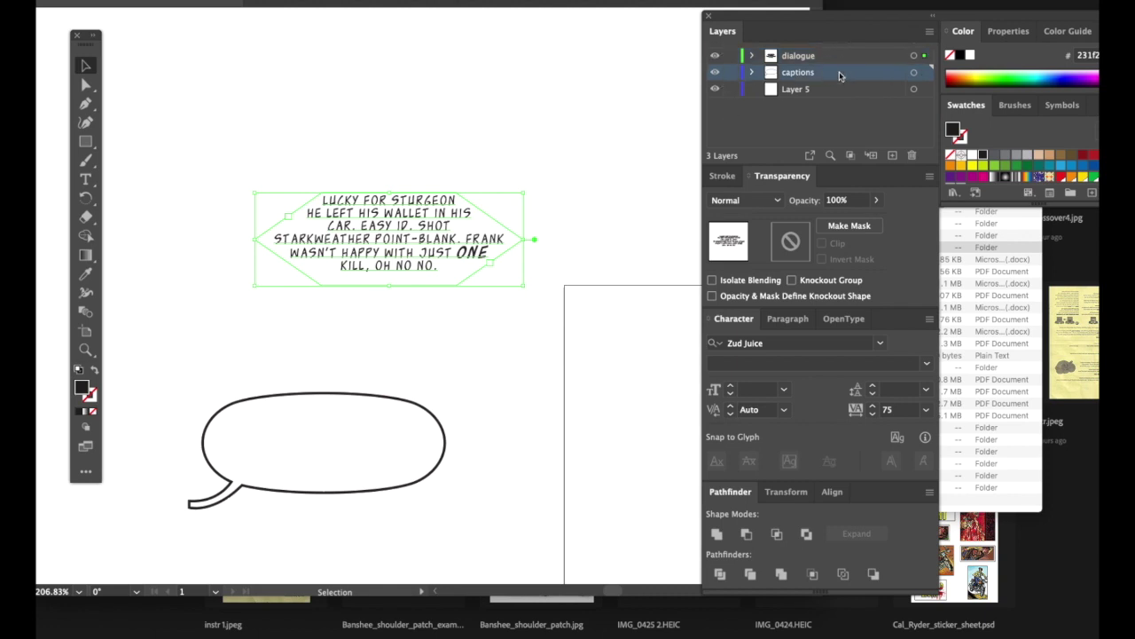
pyautogui.click(345, 396)
pyautogui.click(346, 440)
pyautogui.click(346, 440)
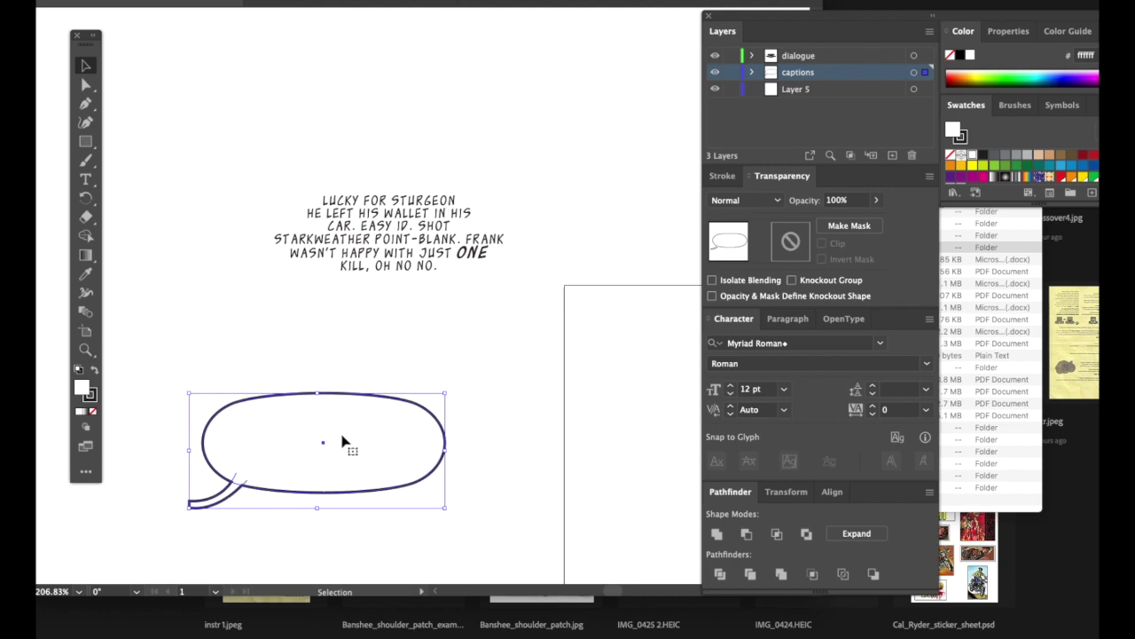
pyautogui.doubleClick(226, 502)
pyautogui.click(226, 501)
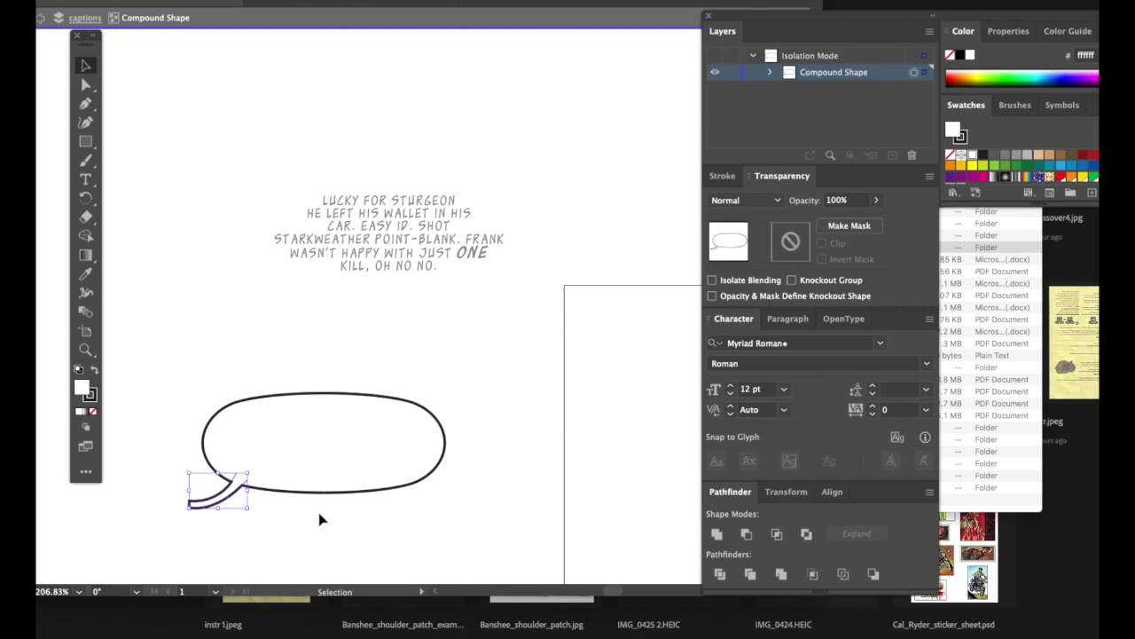
pyautogui.press('Delete')
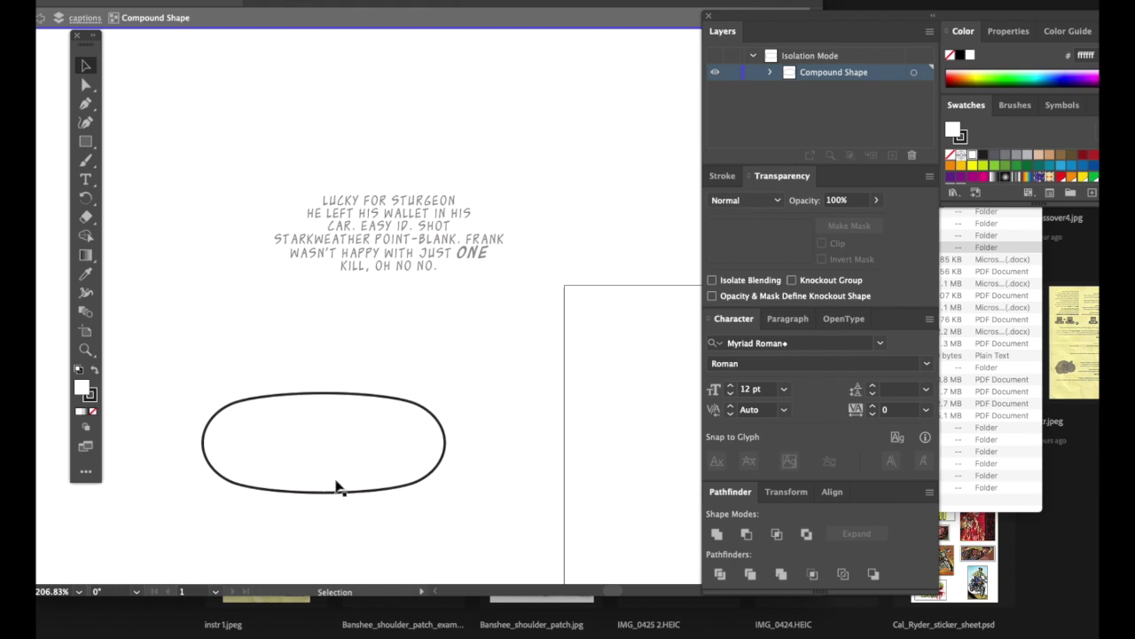
pyautogui.click(339, 489)
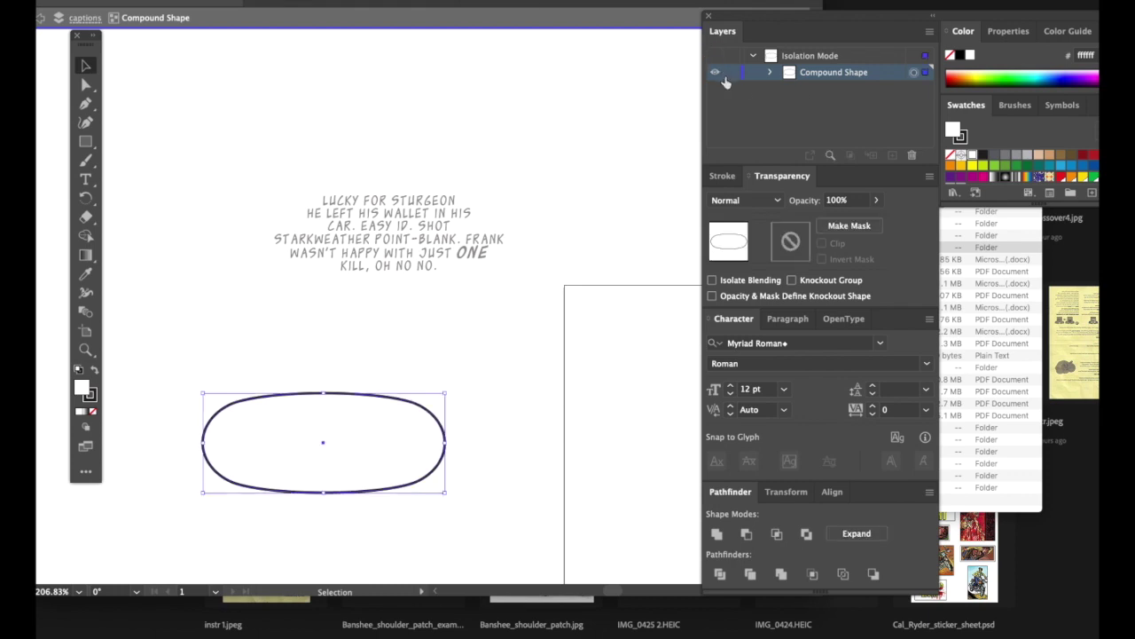
pyautogui.press('Escape')
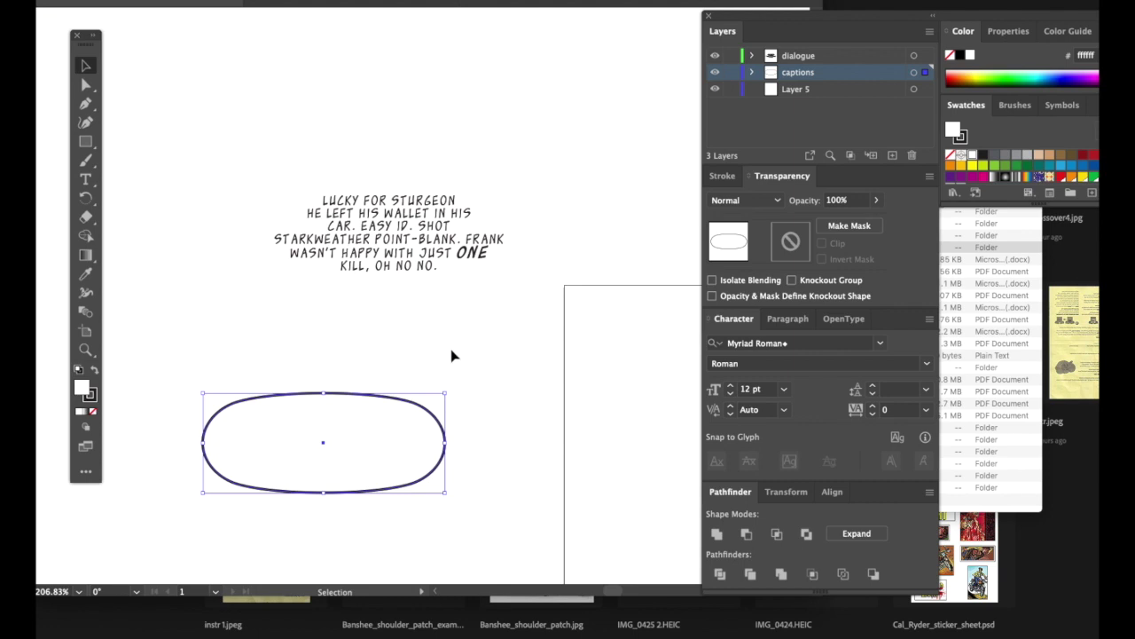
pyautogui.click(381, 256)
pyautogui.click(394, 448)
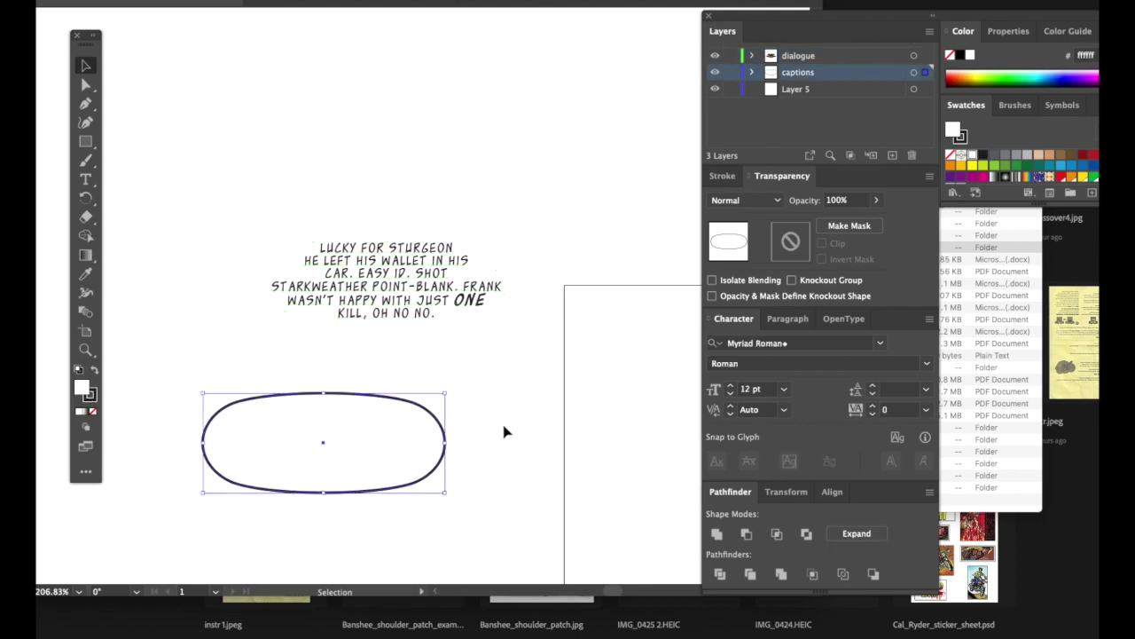
# Fit the artboard in the window and lock the captions and dialogue layers
pyautogui.press('super+0')
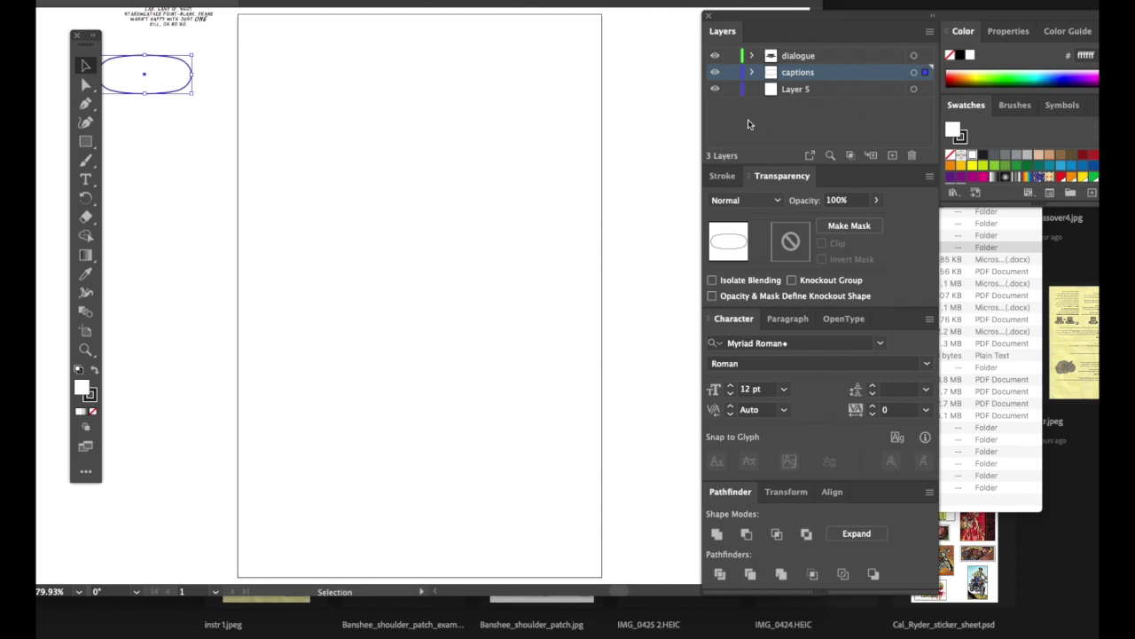
pyautogui.click(732, 73)
pyautogui.click(731, 56)
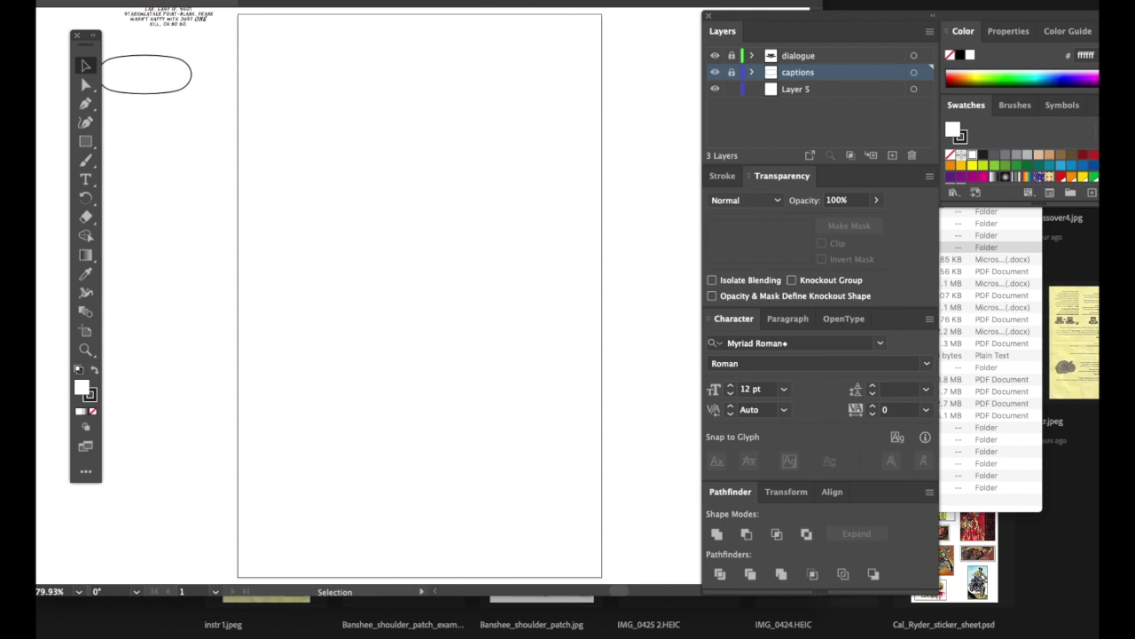
# Switch to Finder, locate ME_4_015.psd in the ME4 folder of Mayfield Eight, and return to Illustrator
pyautogui.press('super+Tab')
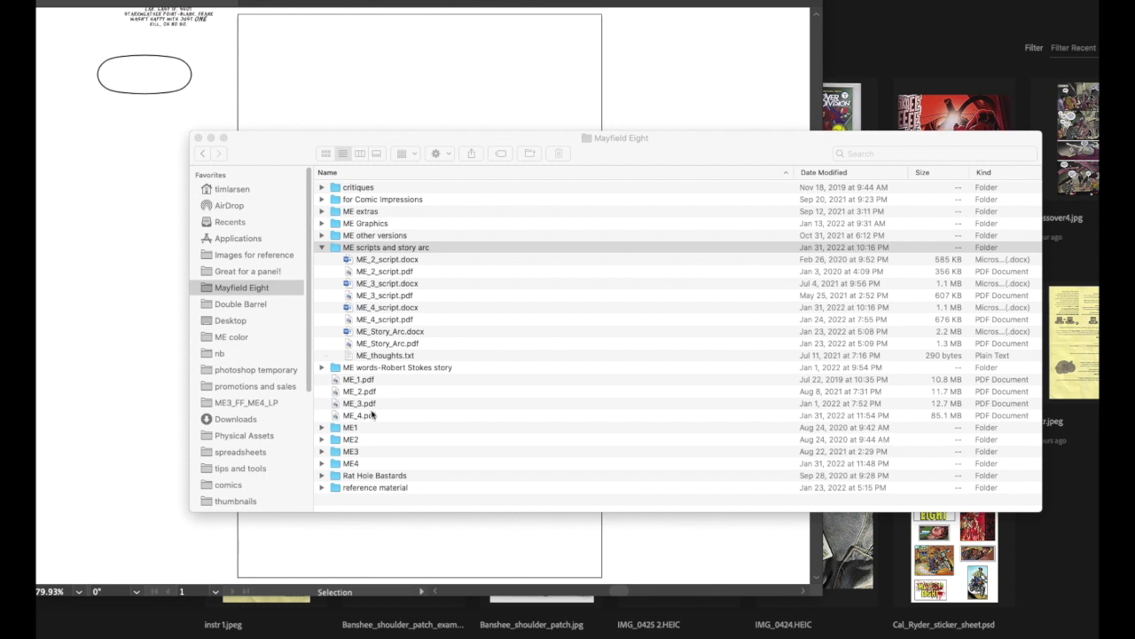
pyautogui.doubleClick(337, 464)
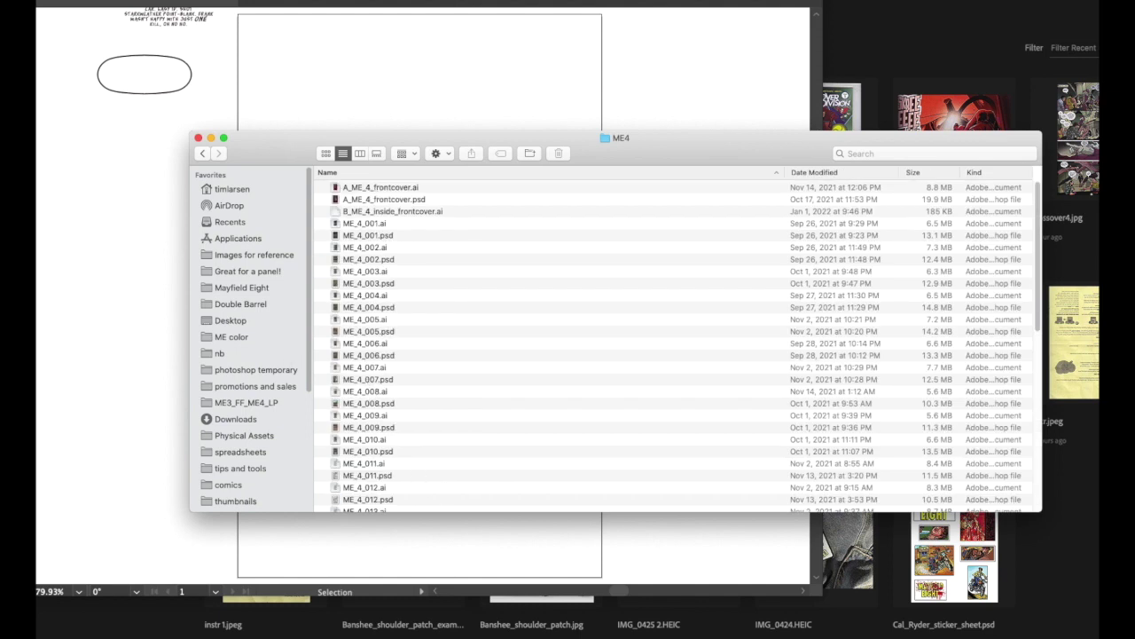
pyautogui.moveTo(1038, 239); pyautogui.dragTo(1039, 330)
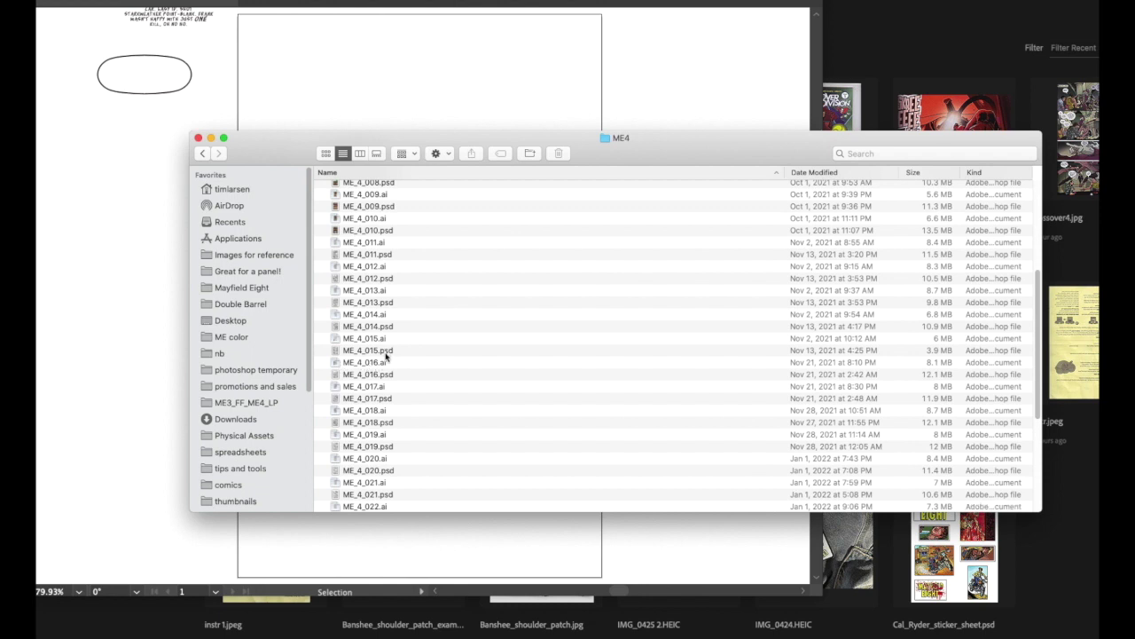
pyautogui.click(386, 353)
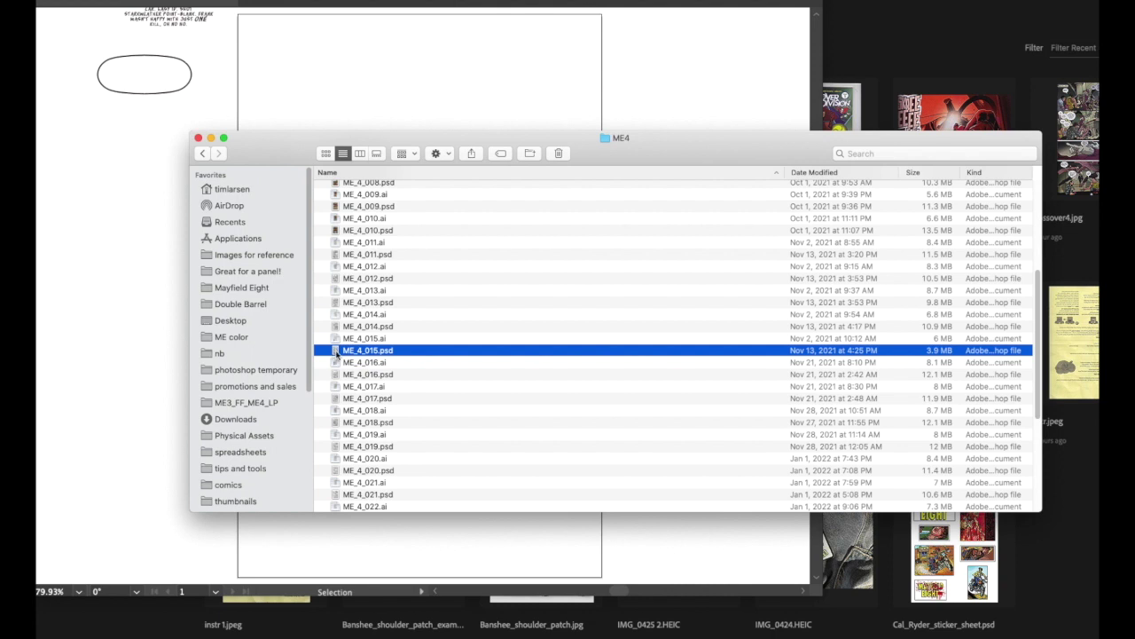
pyautogui.click(321, 101)
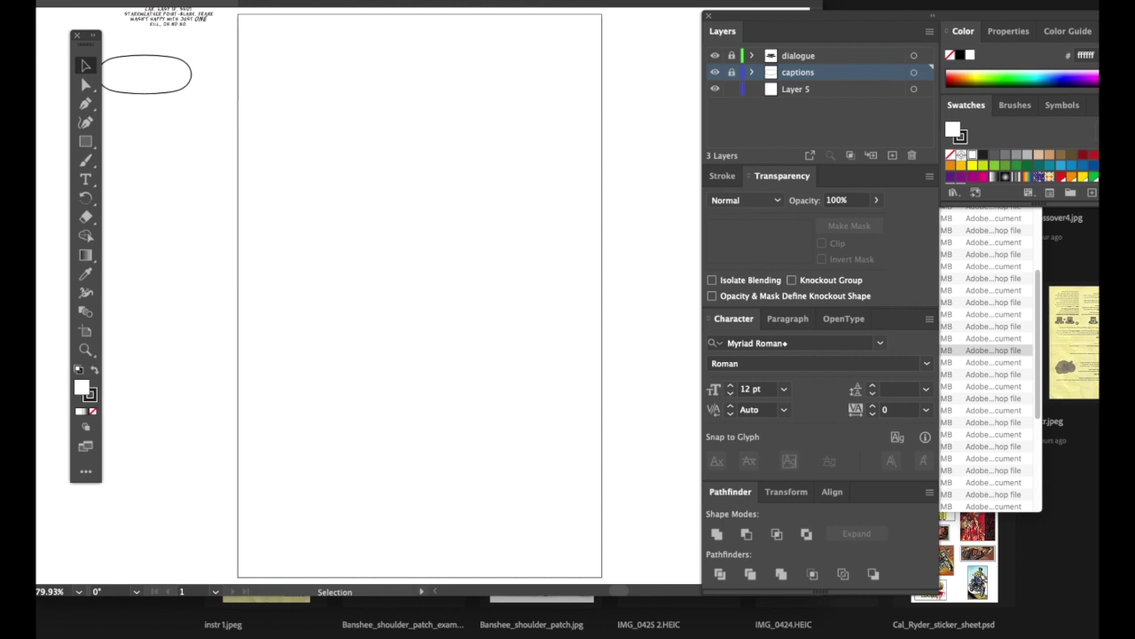
# Place ME_4_016.psd from the Mayfield Eight ME4 folder on Layer 5 at the artboard's upper-left corner, and lock that layer
pyautogui.click(829, 88)
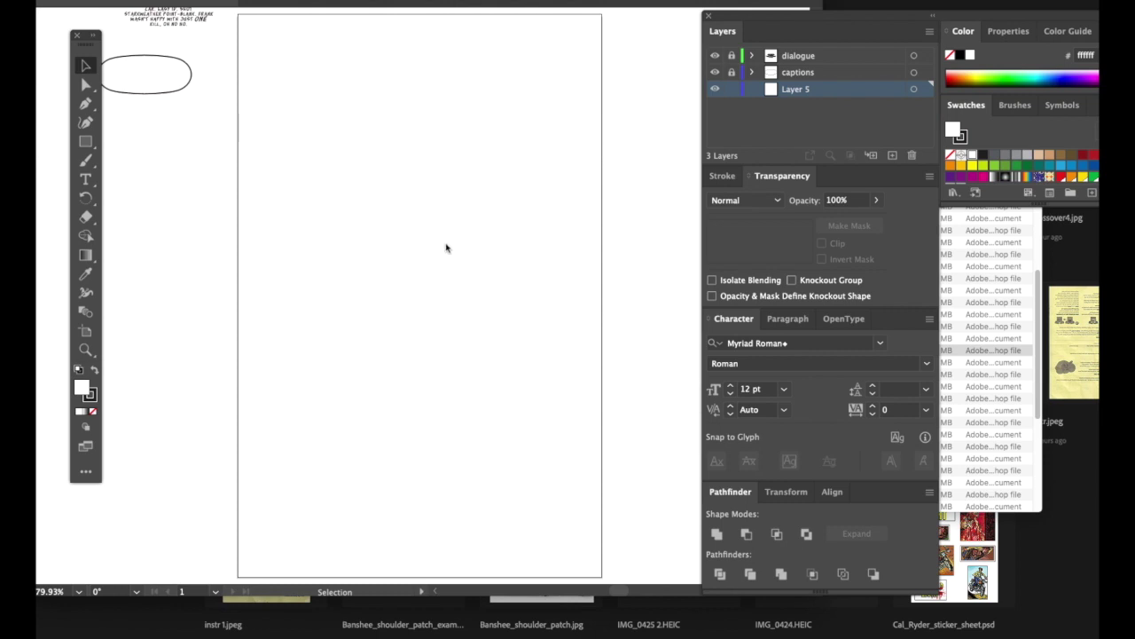
pyautogui.press('shift+super+p')
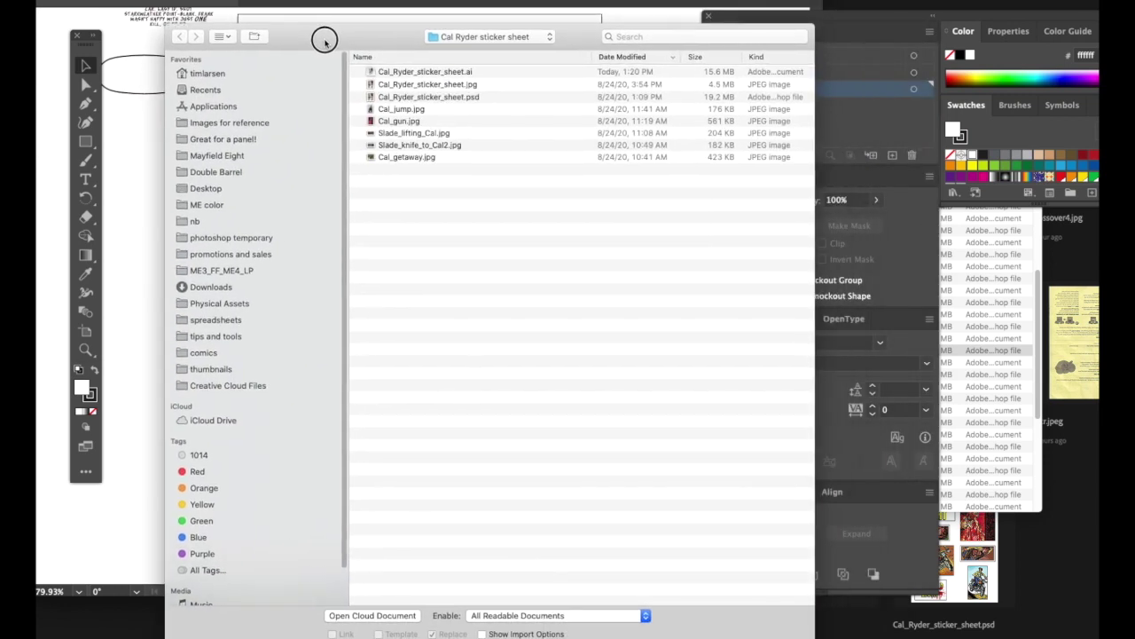
pyautogui.click(215, 157)
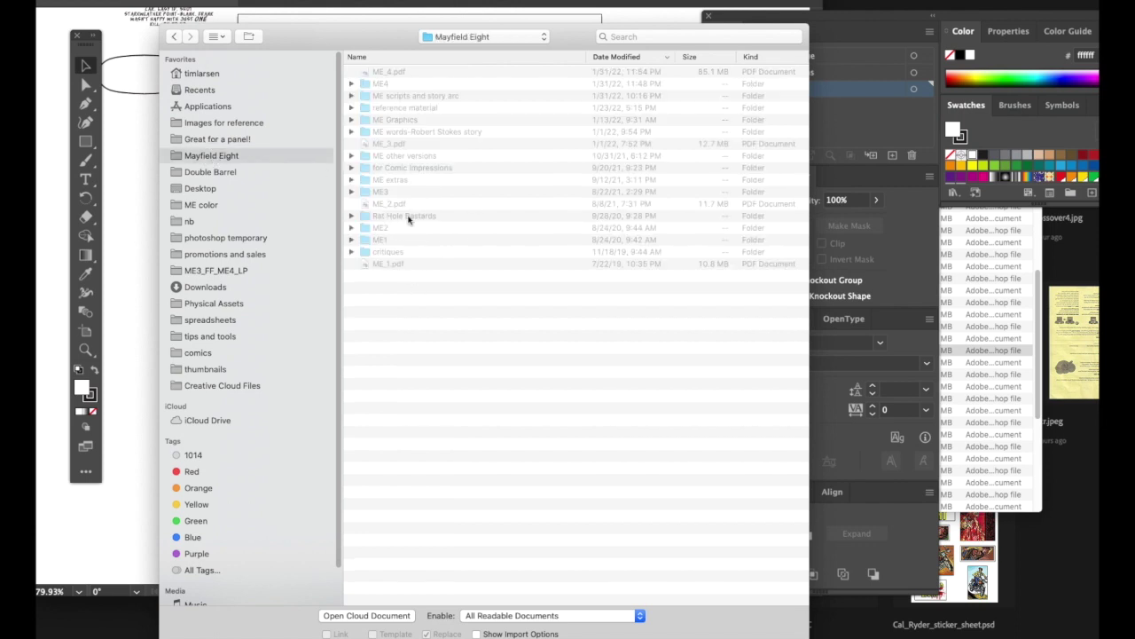
pyautogui.click(359, 57)
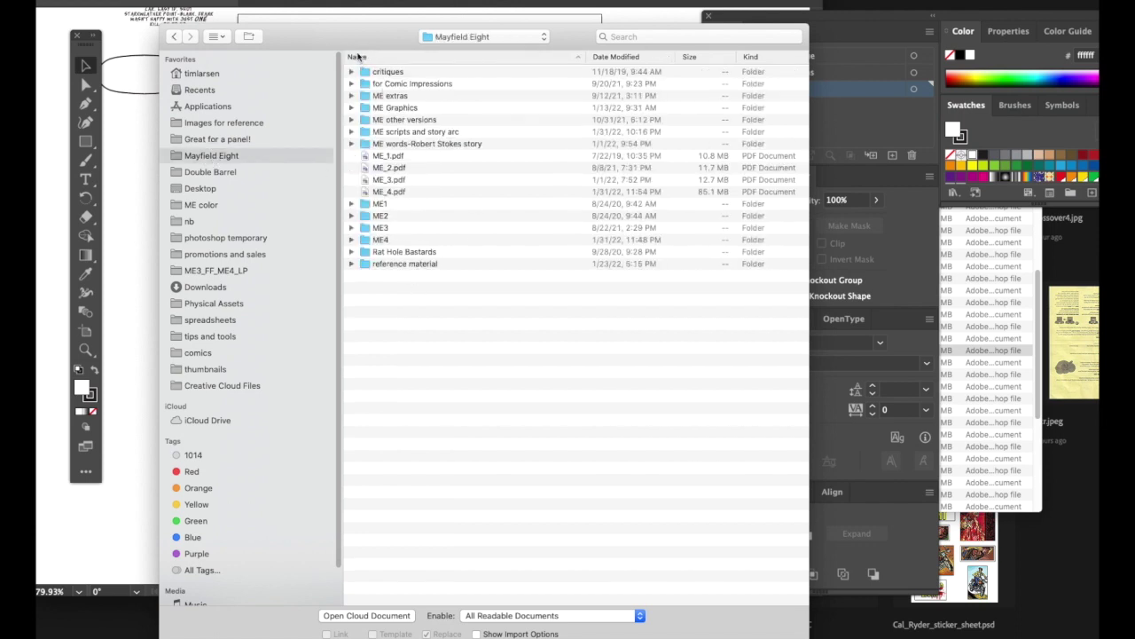
pyautogui.doubleClick(380, 240)
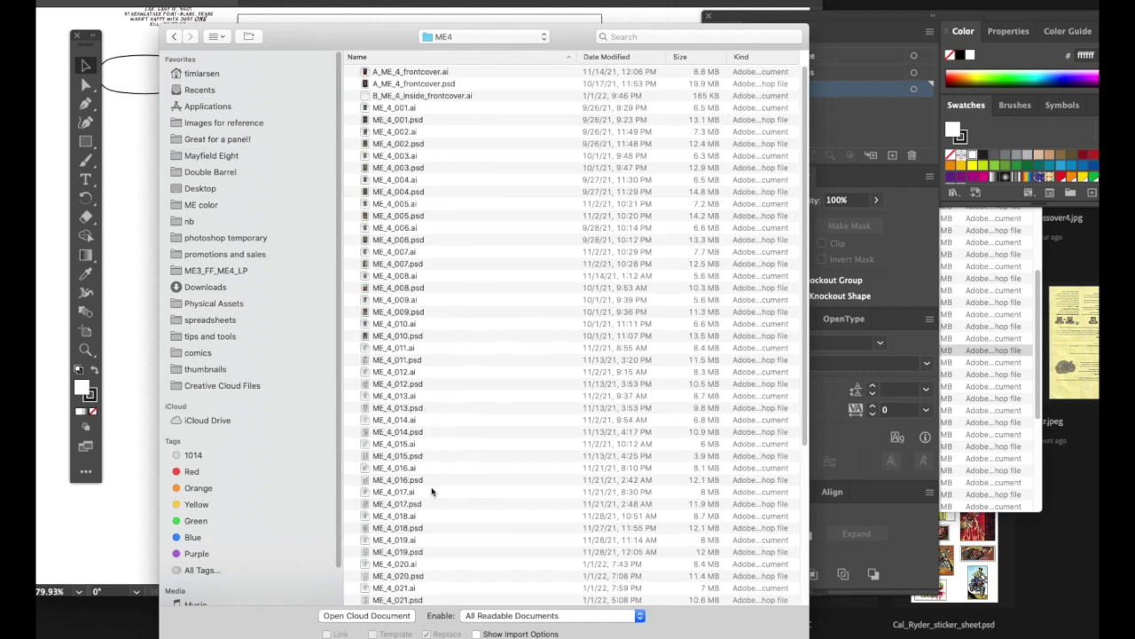
pyautogui.click(402, 480)
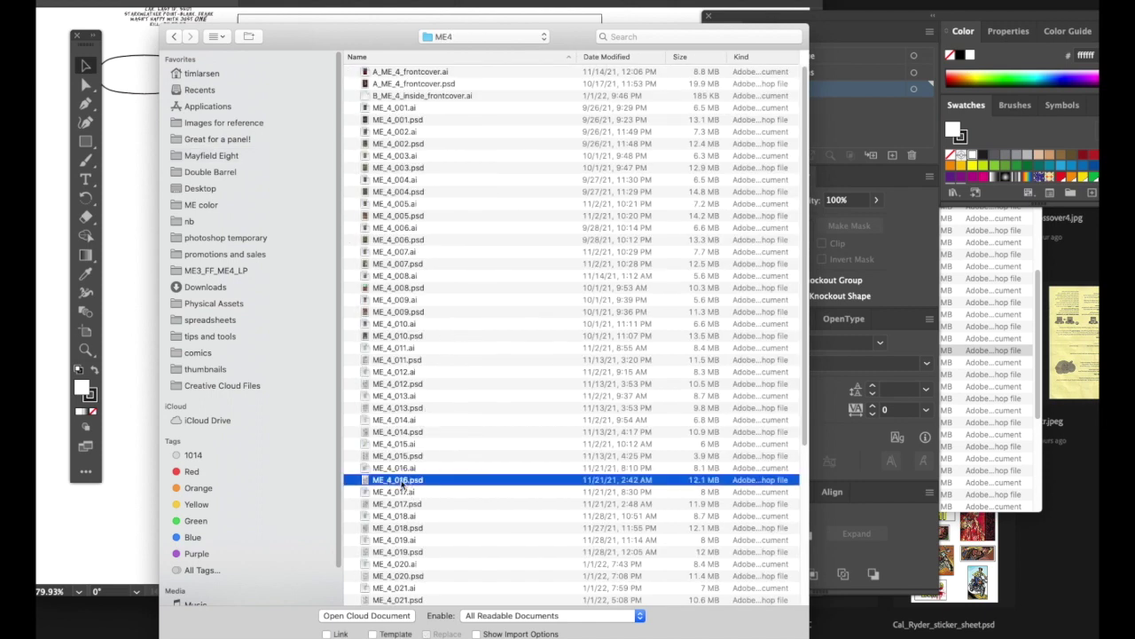
pyautogui.press('Return')
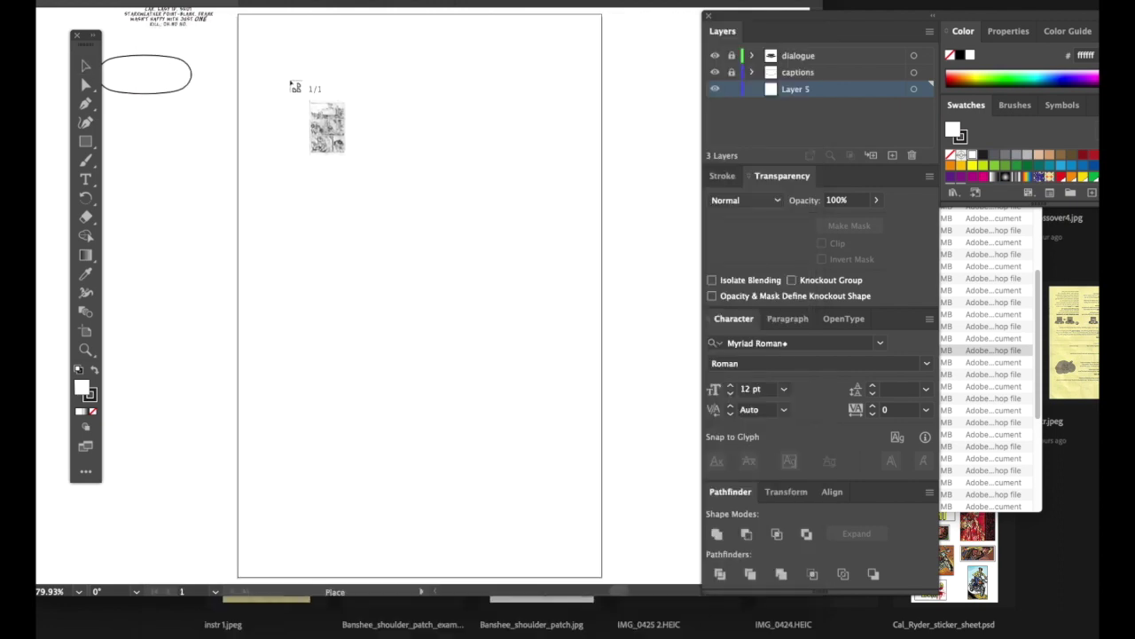
pyautogui.click(238, 17)
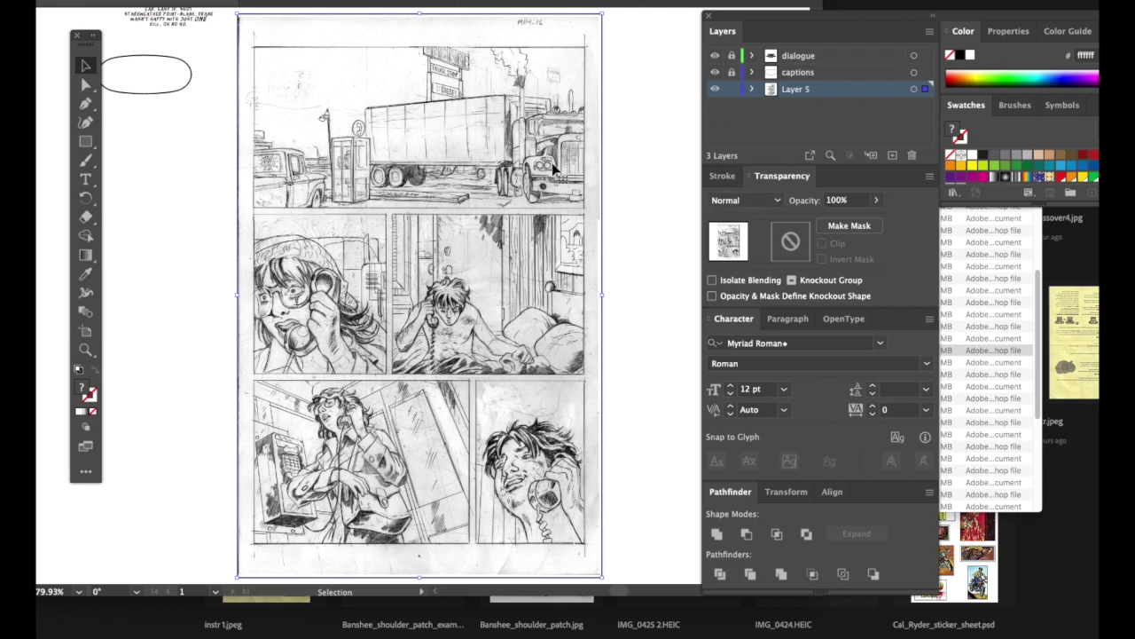
pyautogui.click(732, 92)
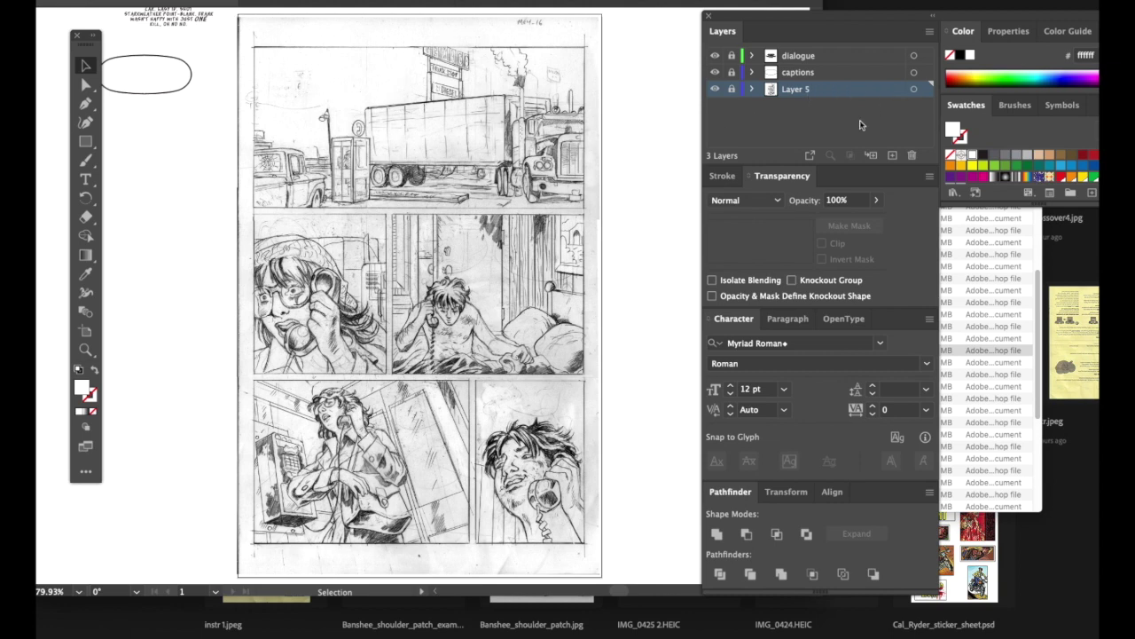
# On a new layer directly above the page artwork, draw a white rectangle covering the whole artboard and set its opacity to 45%
pyautogui.click(894, 156)
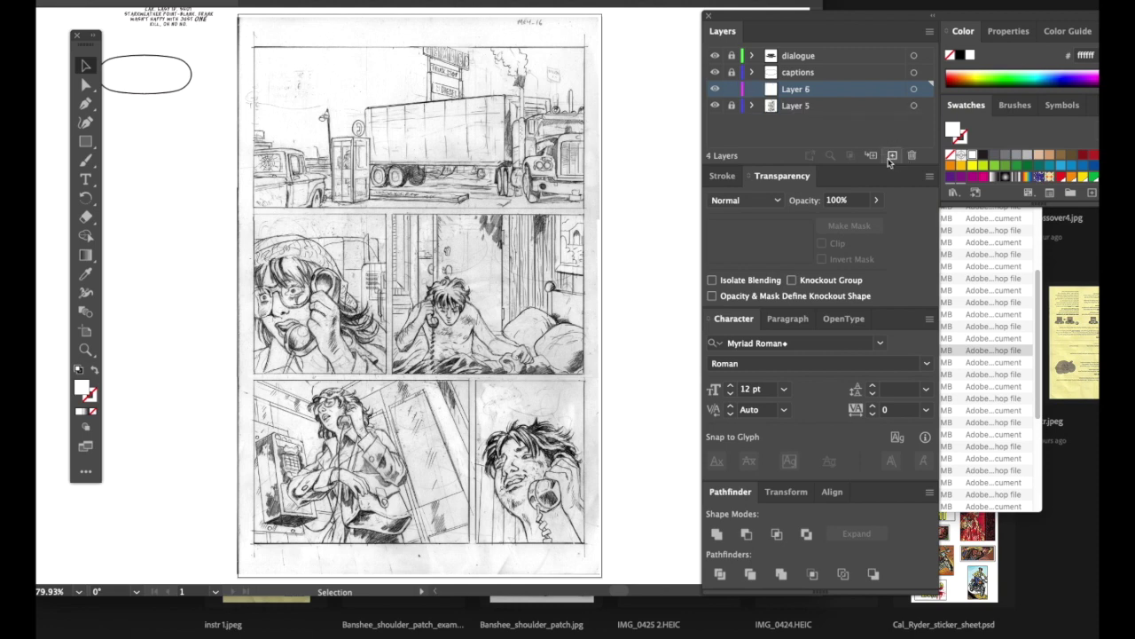
pyautogui.click(89, 142)
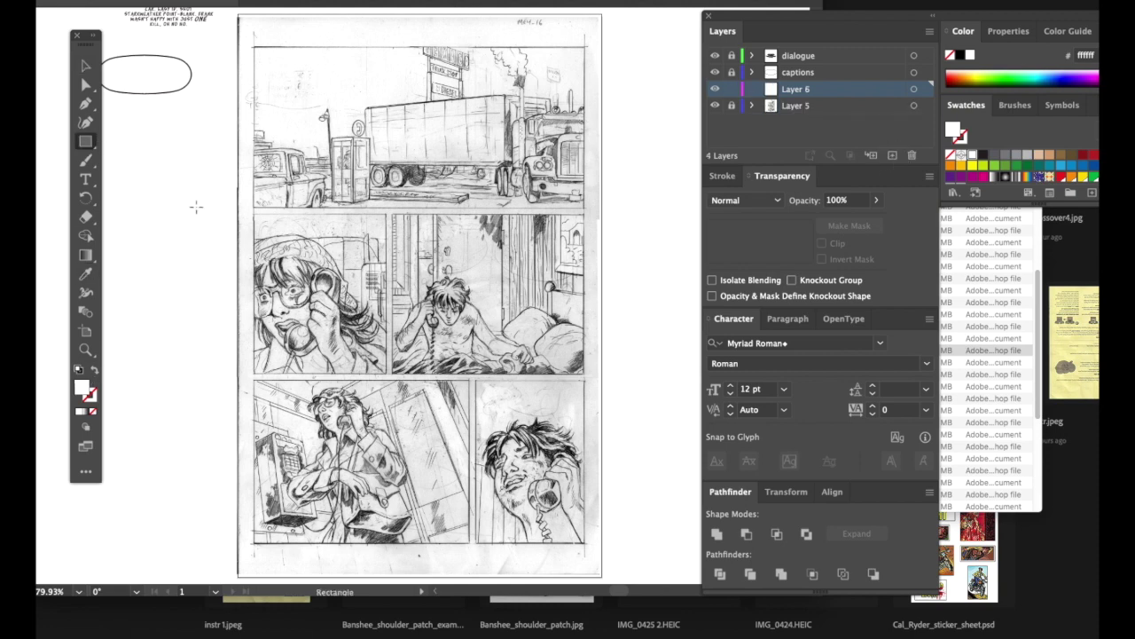
pyautogui.moveTo(235, 10)
pyautogui.mouseDown()
pyautogui.moveTo(552, 565)
pyautogui.moveTo(606, 578)
pyautogui.mouseUp()
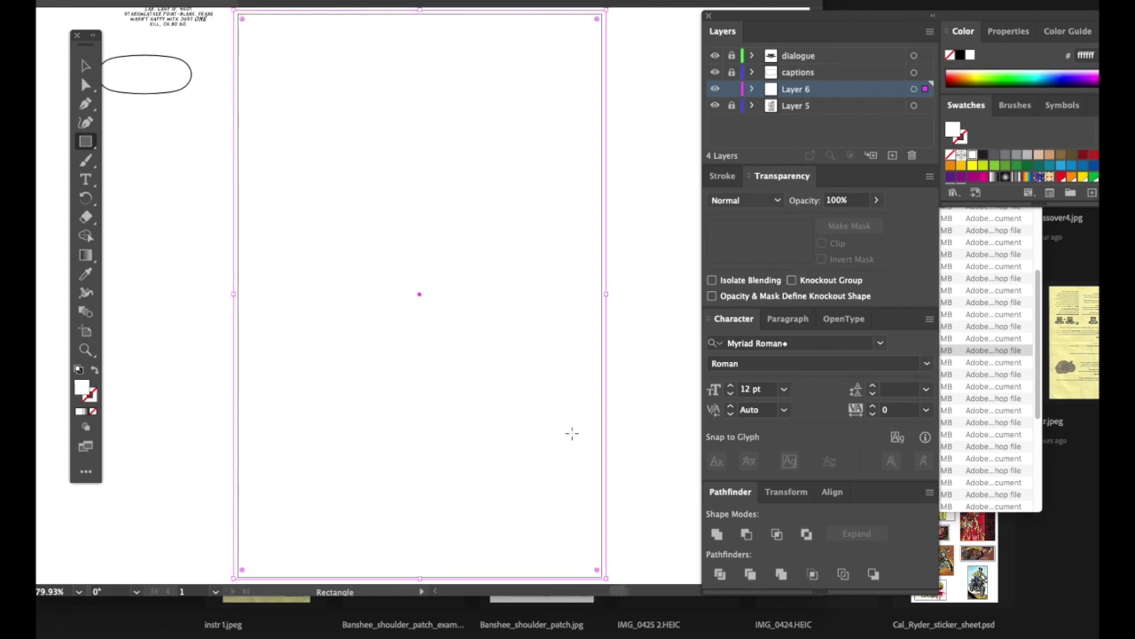
pyautogui.click(877, 201)
pyautogui.moveTo(875, 222); pyautogui.dragTo(843, 225)
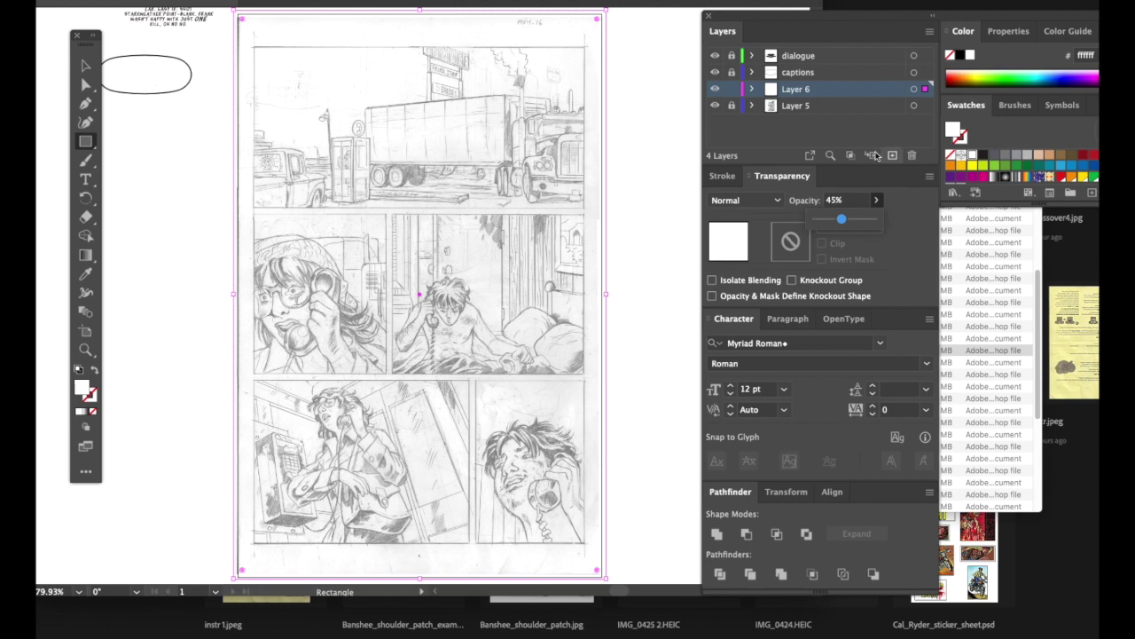
# Lock Layer 6 and unlock the captions and dialogue layers
pyautogui.click(732, 90)
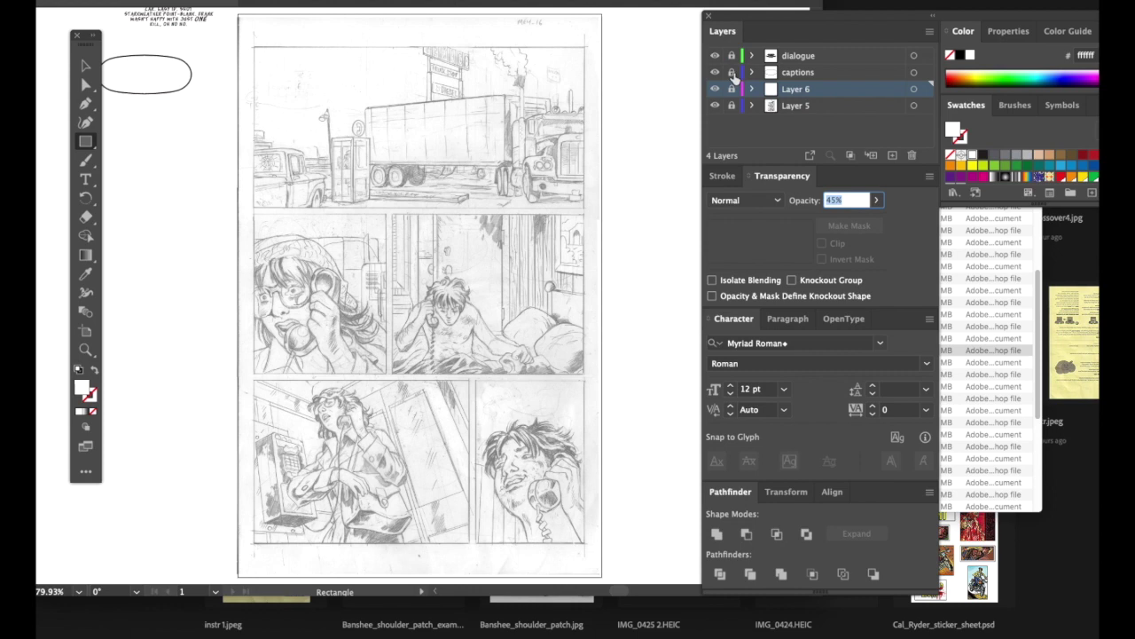
pyautogui.click(731, 72)
pyautogui.click(732, 55)
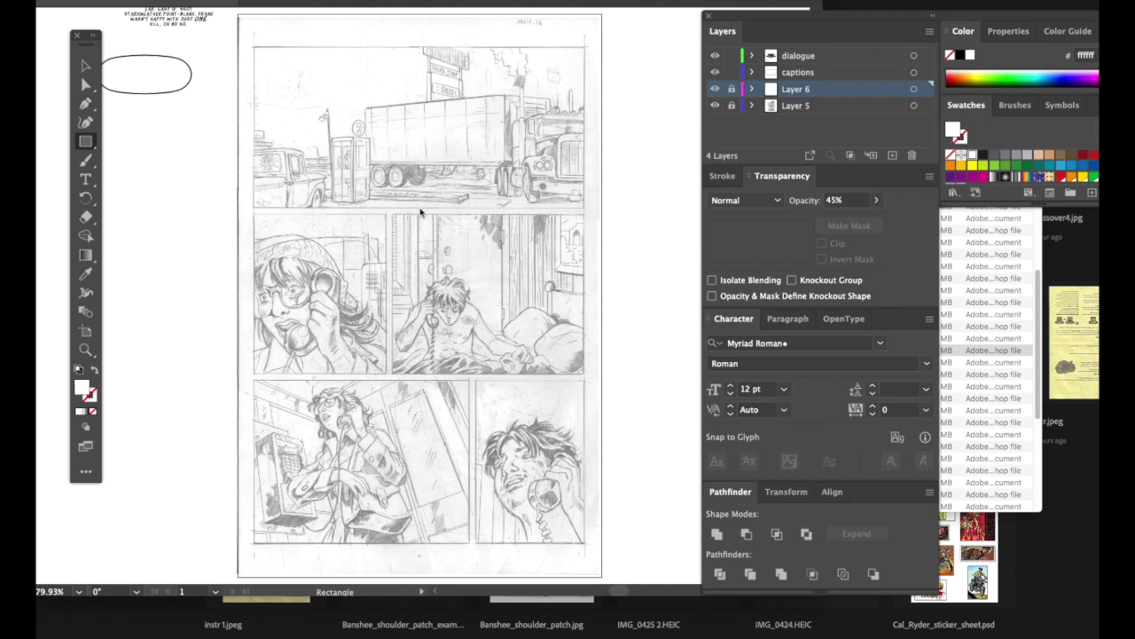
# Save the document to the Desktop as comic_page_test in Adobe Illustrator (ai) format with the Illustrator 2020 version options
pyautogui.press('super+shift+s')
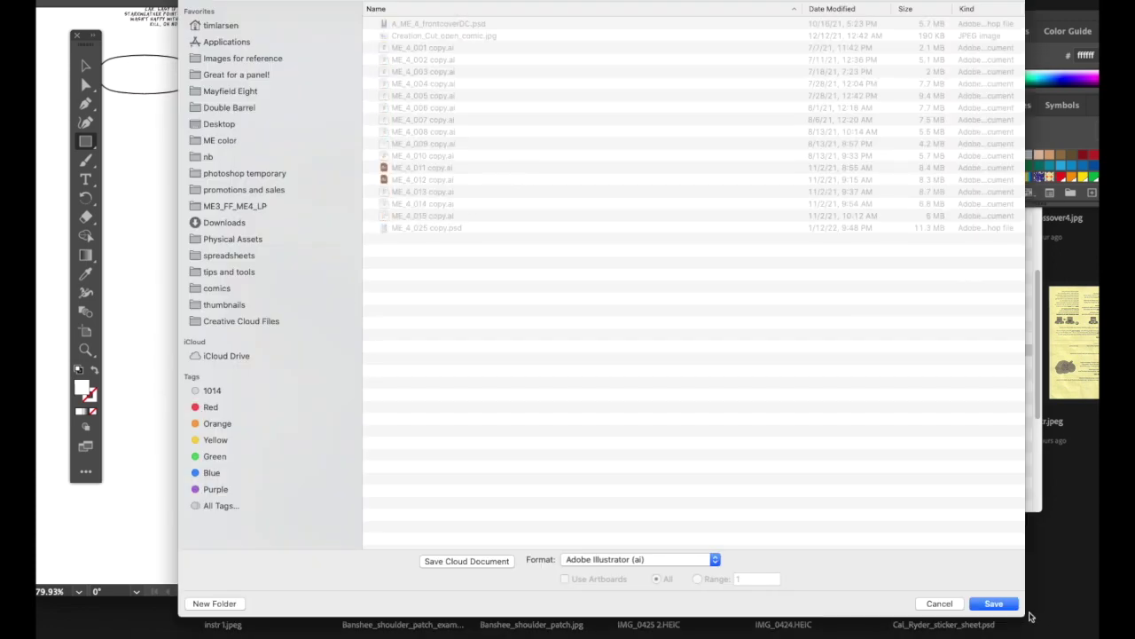
pyautogui.moveTo(1029, 616); pyautogui.dragTo(814, 306)
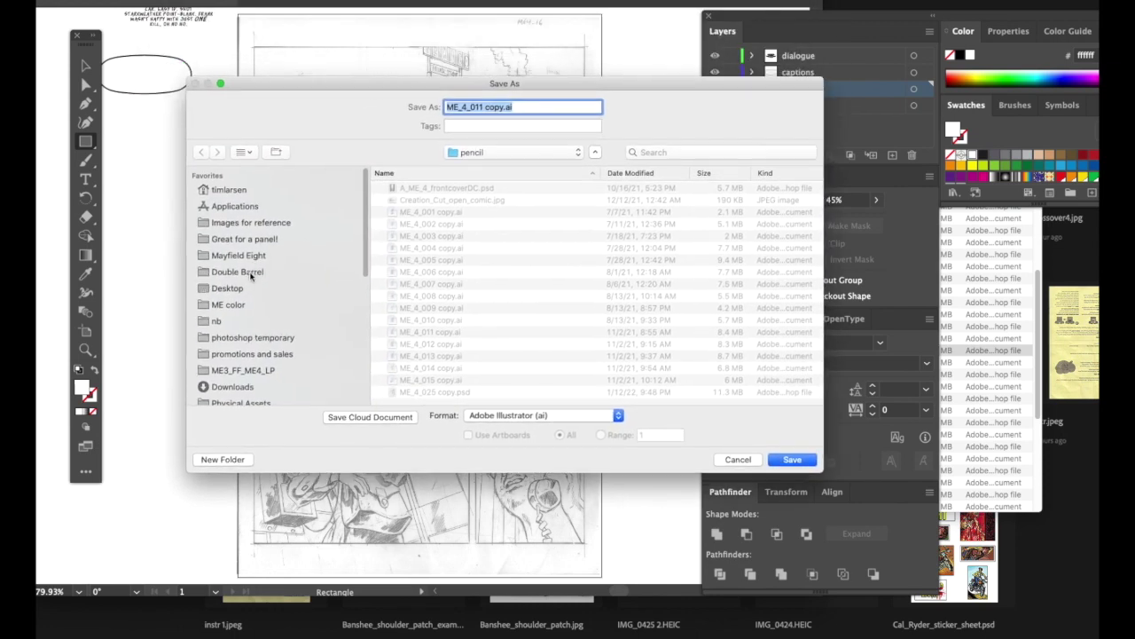
pyautogui.click(232, 288)
pyautogui.click(485, 107)
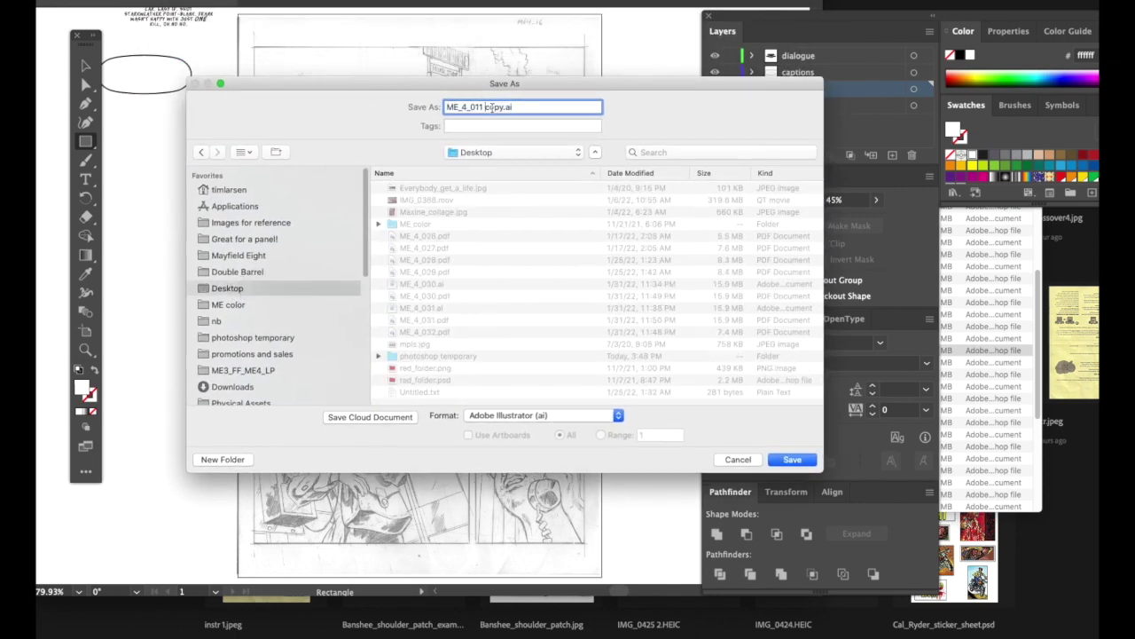
pyautogui.moveTo(504, 107); pyautogui.dragTo(427, 107)
pyautogui.write('comic_page_test')
pyautogui.click(798, 463)
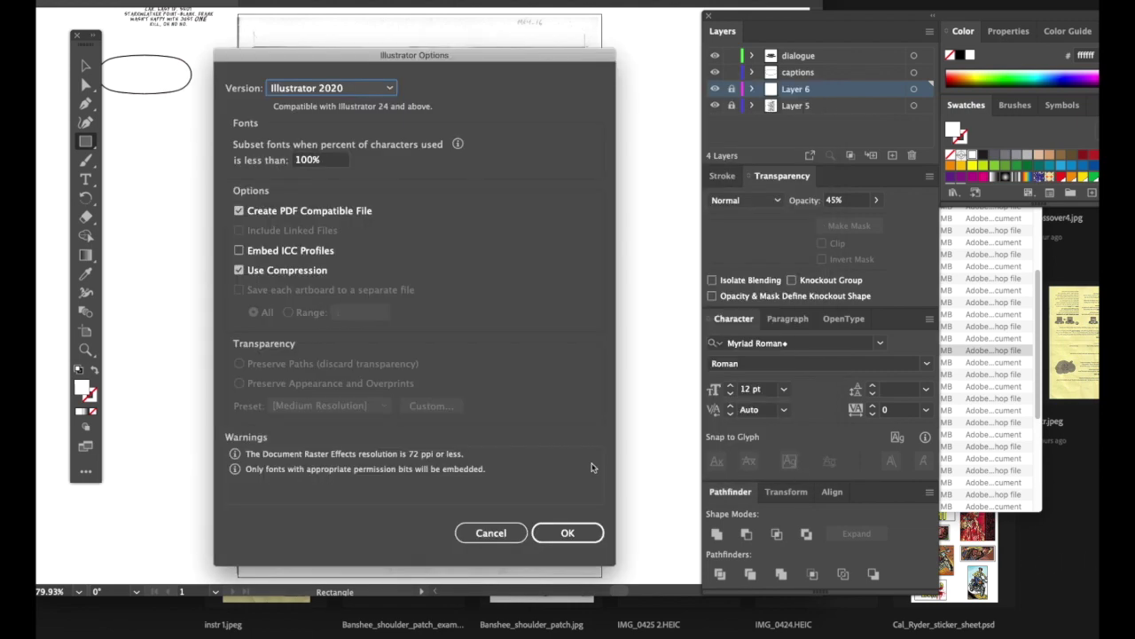
pyautogui.click(566, 534)
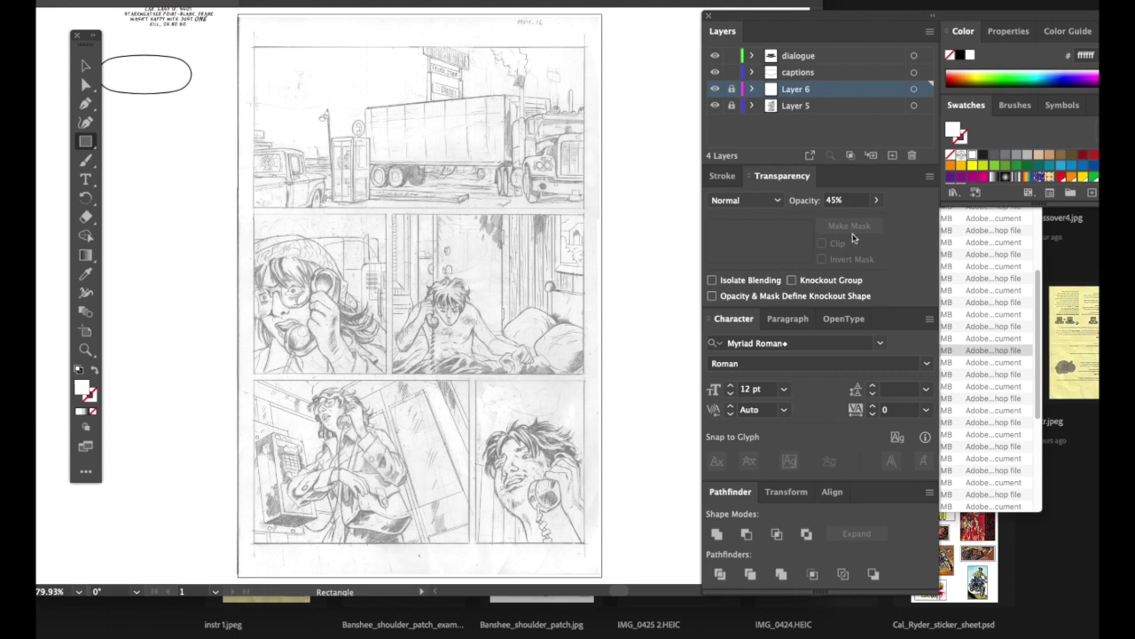
# Move the "Lucky for Sturgeon" dialogue text onto the first panel's upper-left corner and the empty balloon closer to the page's left edge
pyautogui.click(86, 353)
pyautogui.moveTo(216, 172); pyautogui.dragTo(327, 363)
pyautogui.moveTo(357, 188); pyautogui.dragTo(423, 399)
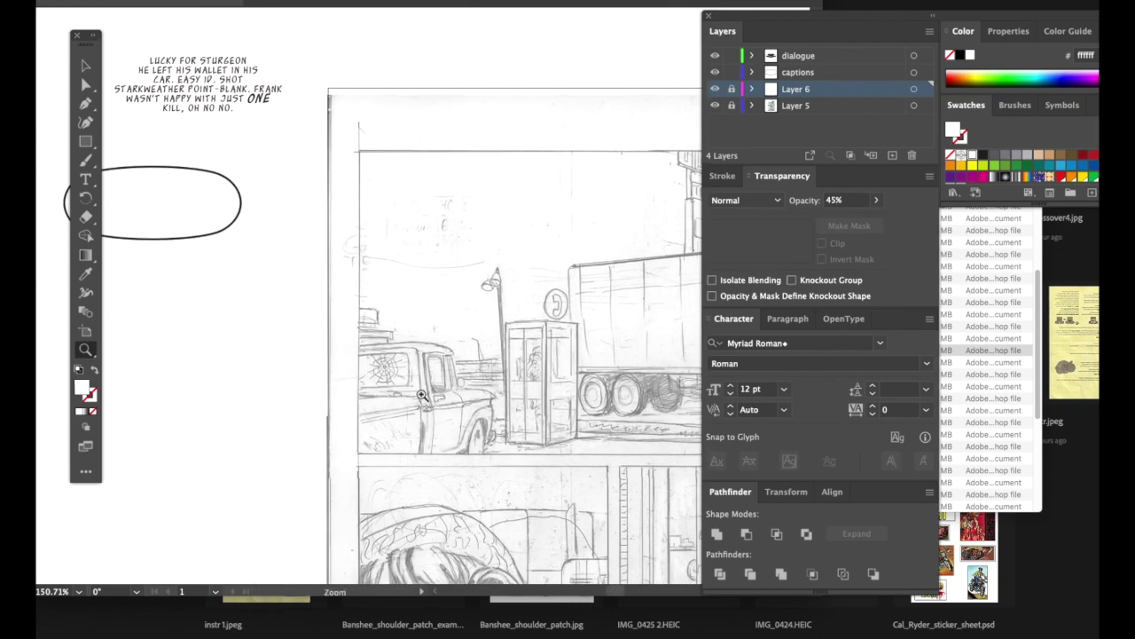
pyautogui.click(86, 66)
pyautogui.click(263, 92)
pyautogui.moveTo(221, 98); pyautogui.dragTo(416, 181)
pyautogui.moveTo(202, 235); pyautogui.dragTo(275, 333)
pyautogui.moveTo(414, 199); pyautogui.dragTo(367, 190)
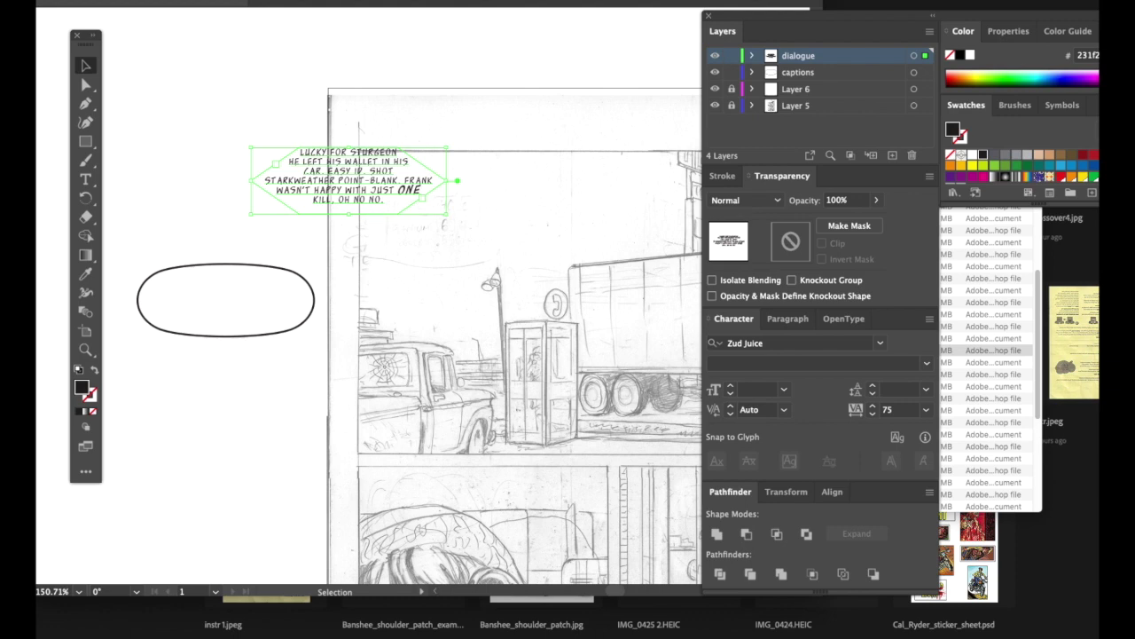
# Switch to Finder, locate ME_4_script.docx in the ME scripts and story arc folder, close the window, and return to Illustrator
pyautogui.press('super+Tab')
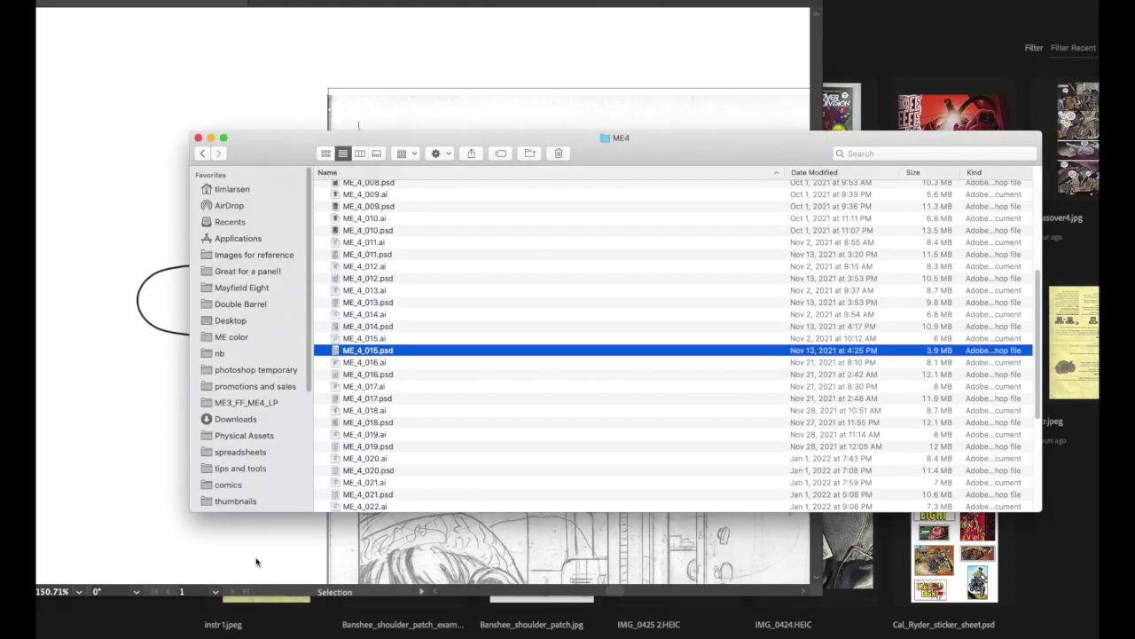
pyautogui.click(242, 288)
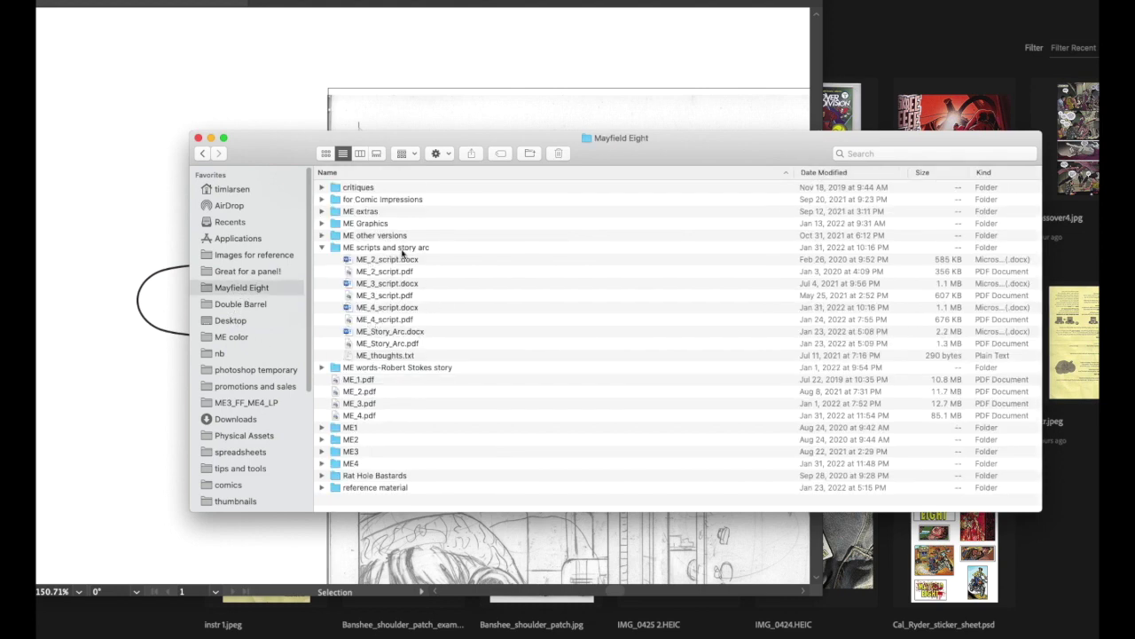
pyautogui.click(392, 310)
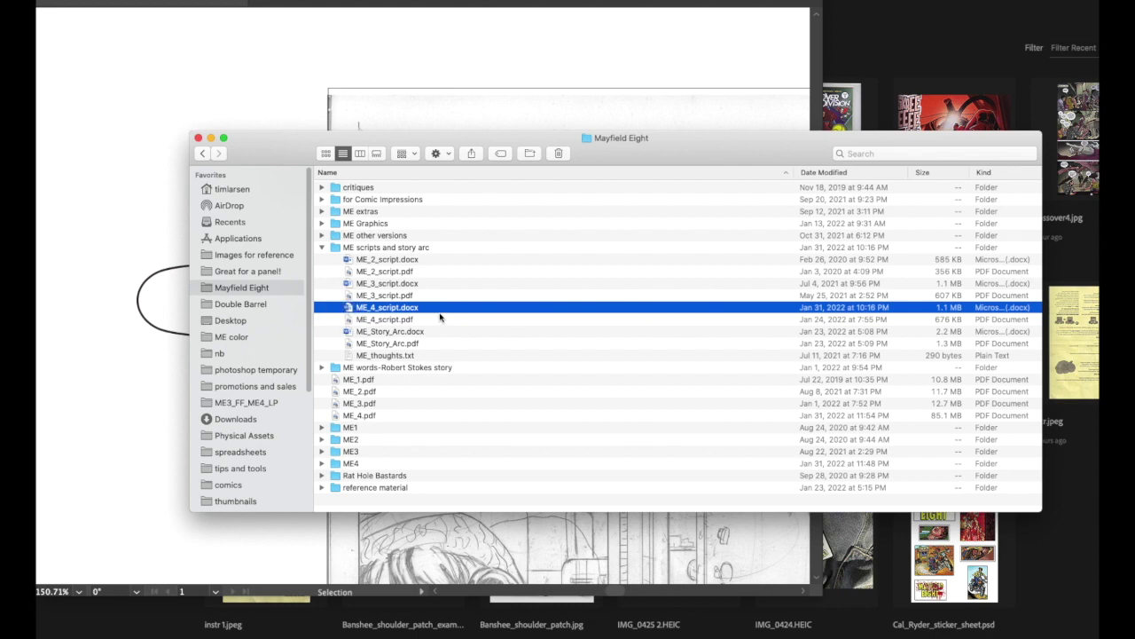
pyautogui.click(199, 140)
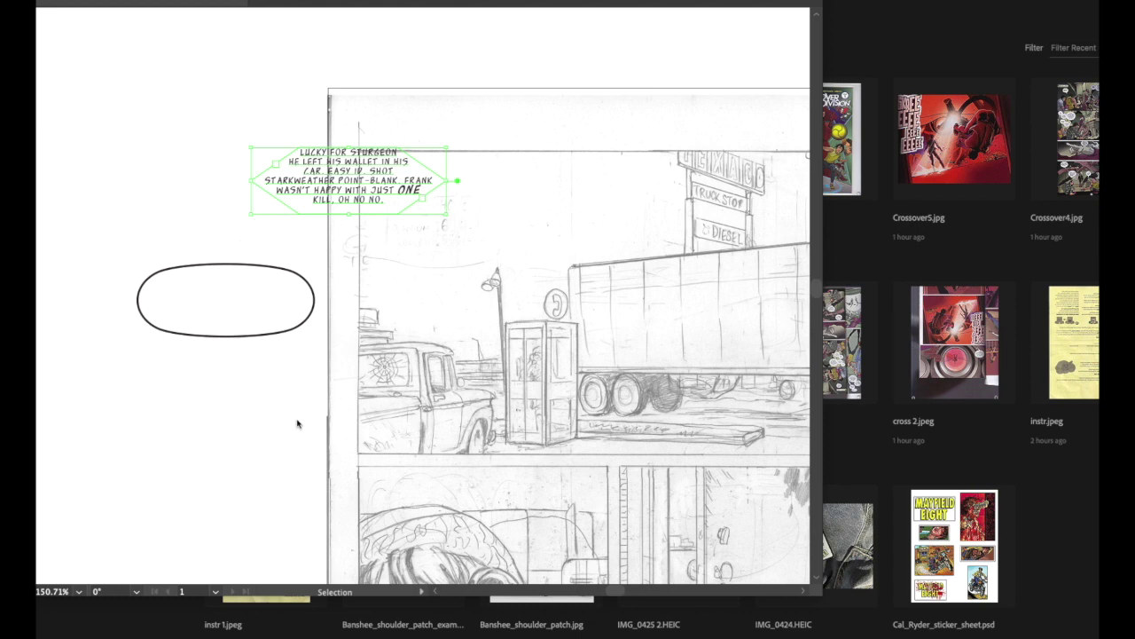
pyautogui.press('Tab')
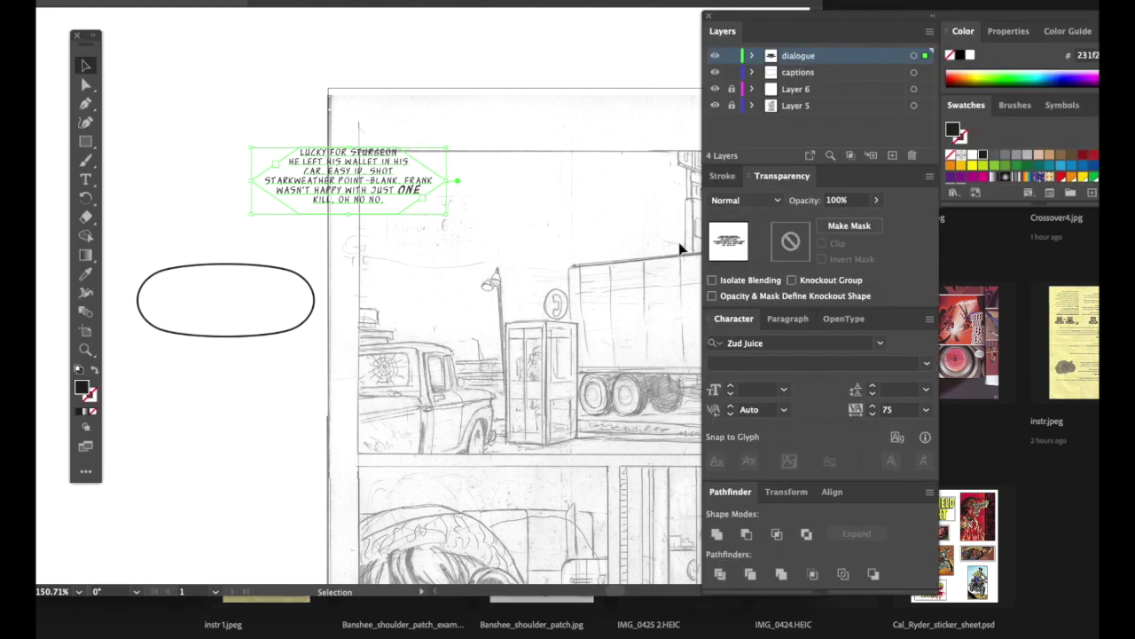
# Hide Layer 6 with the translucent white rectangle so the pencil artwork displays at full strength
pyautogui.press('space')
pyautogui.hscroll(5, 572, 302)
pyautogui.scroll(-2, 572, 301)
pyautogui.moveTo(565, 282); pyautogui.dragTo(439, 270)
pyautogui.click(731, 89)
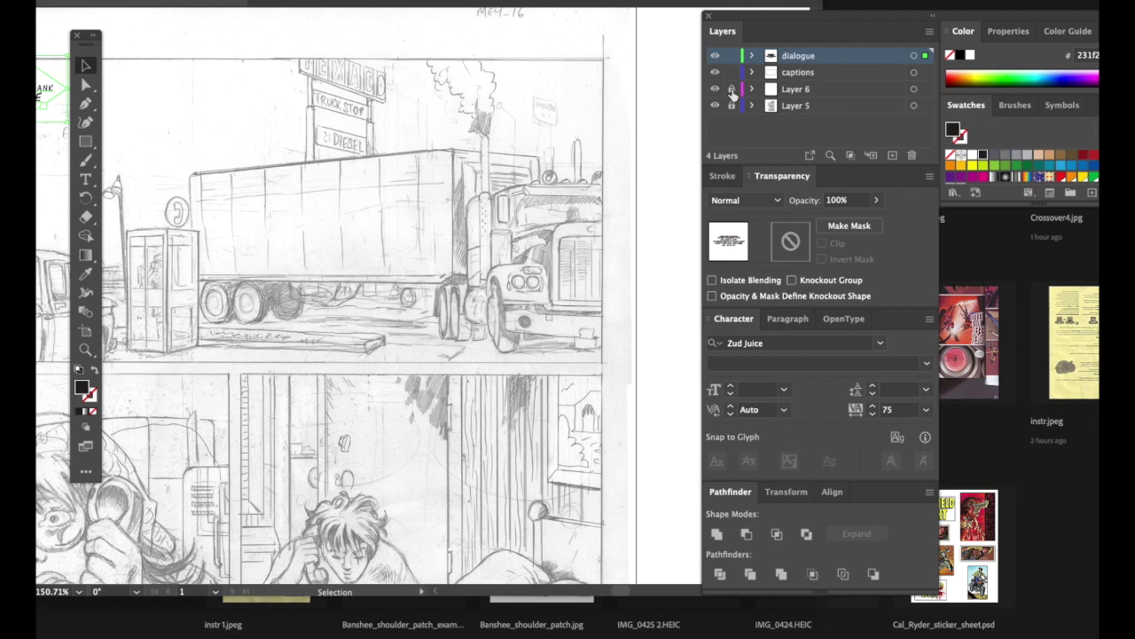
pyautogui.click(715, 89)
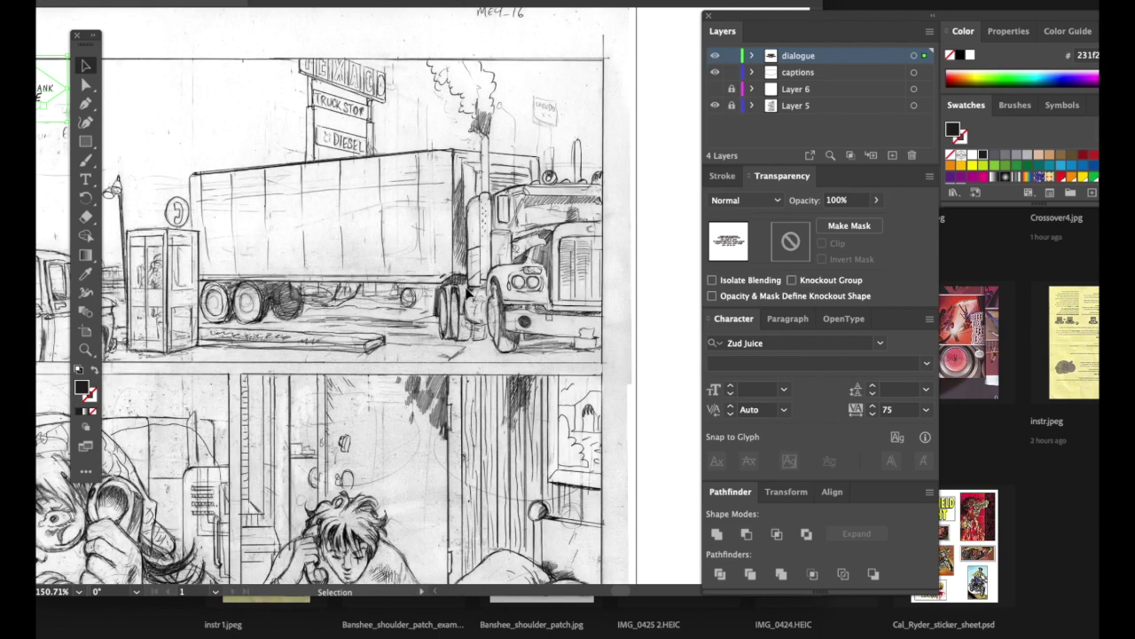
# Examine the pencil artwork across the page's lower panels, from the truck stop scene down to the bottom row
pyautogui.moveTo(479, 302); pyautogui.dragTo(587, 164)
pyautogui.moveTo(405, 370); pyautogui.dragTo(568, 233)
pyautogui.moveTo(419, 283)
pyautogui.mouseDown()
pyautogui.moveTo(468, 349)
pyautogui.moveTo(511, 329)
pyautogui.moveTo(476, 211)
pyautogui.mouseUp()
pyautogui.moveTo(525, 282)
pyautogui.mouseDown()
pyautogui.moveTo(454, 233)
pyautogui.moveTo(471, 251)
pyautogui.moveTo(459, 219)
pyautogui.mouseUp()
pyautogui.moveTo(518, 344)
pyautogui.mouseDown()
pyautogui.moveTo(511, 306)
pyautogui.moveTo(532, 322)
pyautogui.moveTo(503, 294)
pyautogui.moveTo(454, 305)
pyautogui.mouseUp()
pyautogui.moveTo(533, 313); pyautogui.dragTo(432, 342)
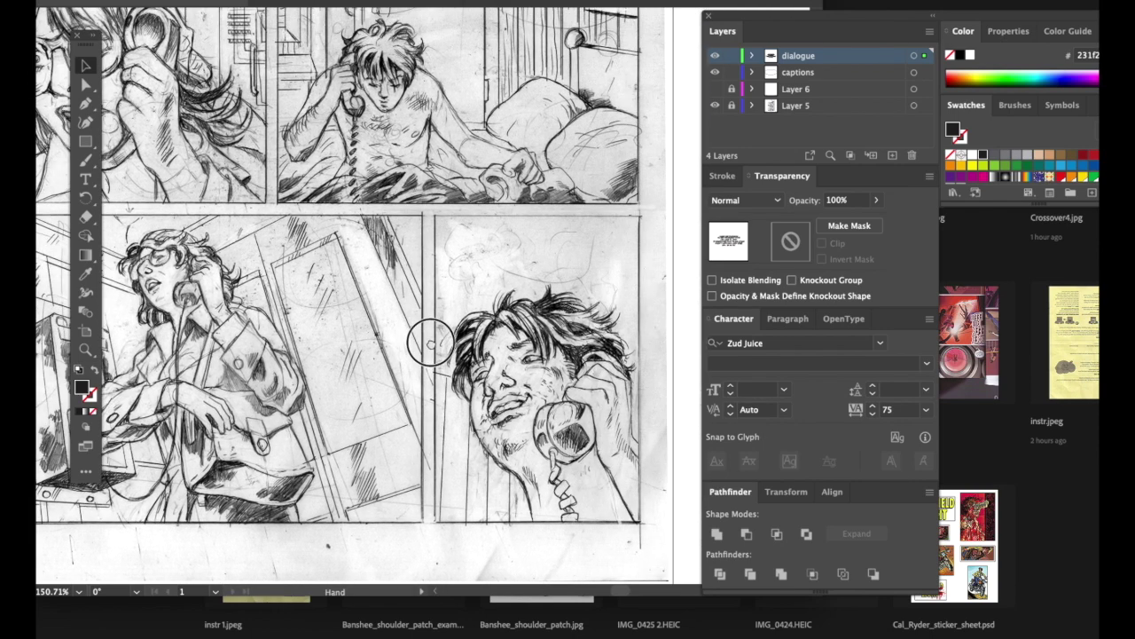
pyautogui.moveTo(460, 298); pyautogui.dragTo(508, 381)
pyautogui.moveTo(315, 332); pyautogui.dragTo(394, 397)
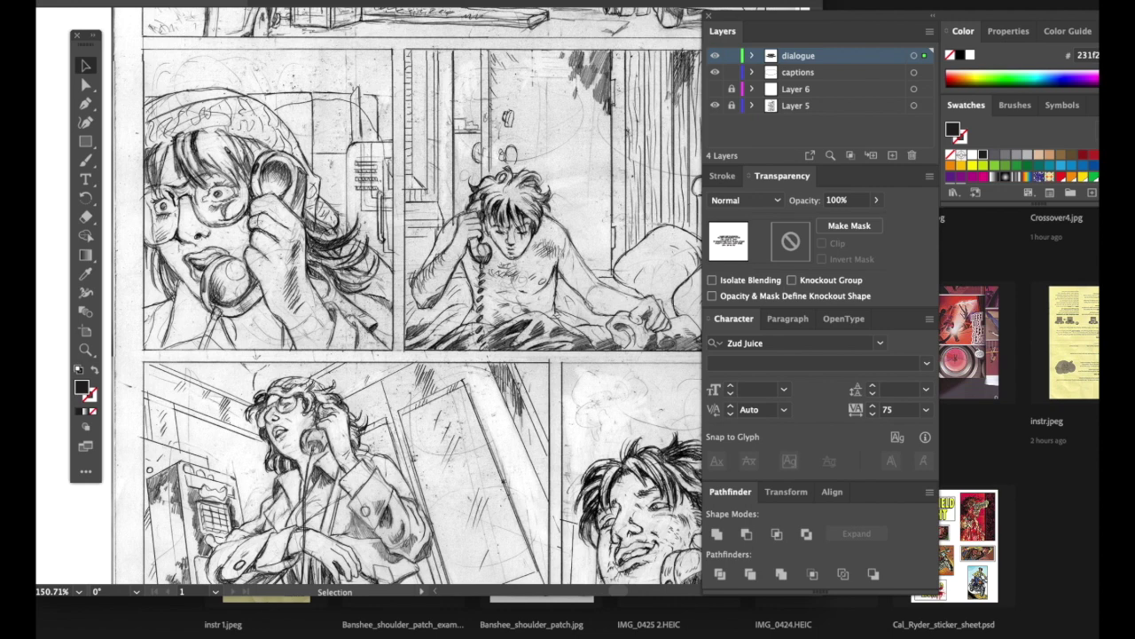
# Switch to the script in Word and copy the whole Page 16 text, Panels 1 to 5
pyautogui.press('Tab')
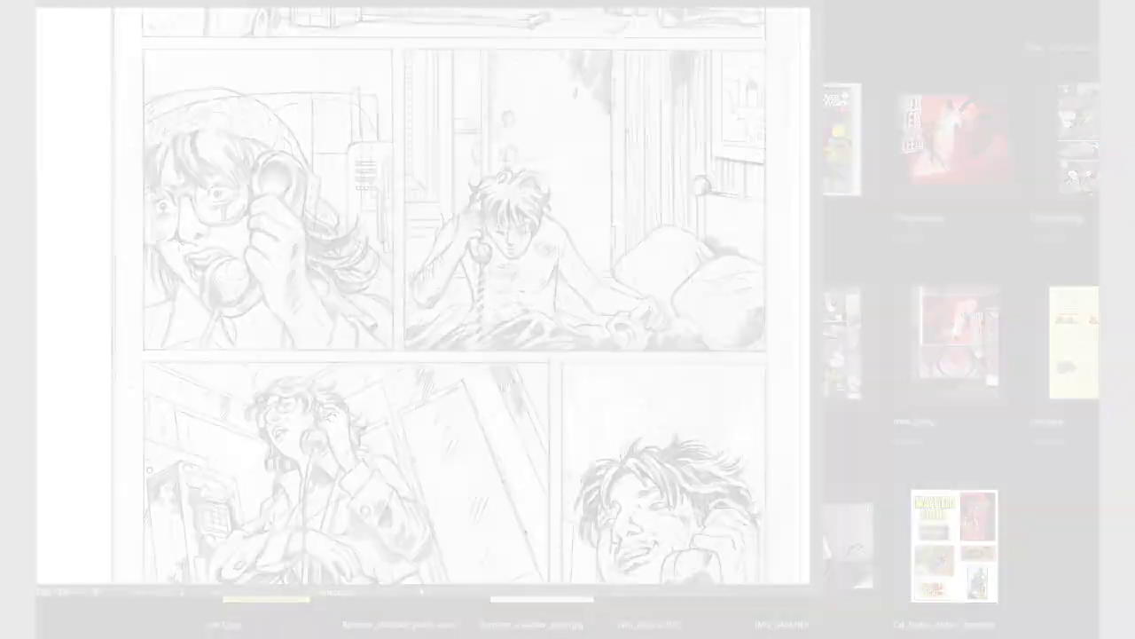
pyautogui.scroll(-3, 563, 364)
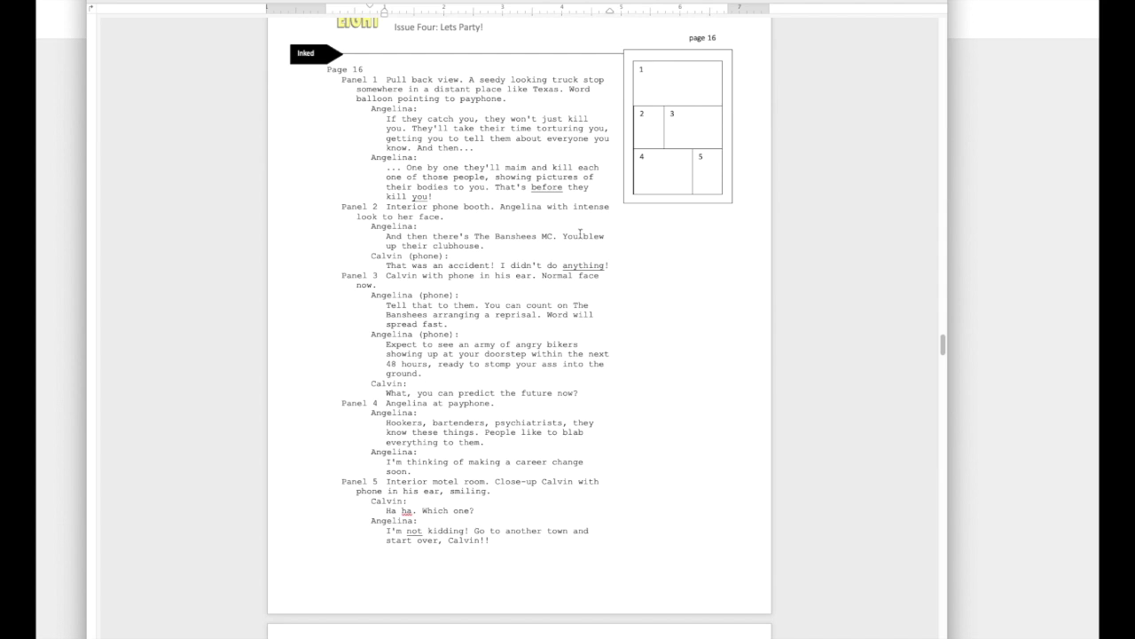
pyautogui.scroll(-8, 580, 235)
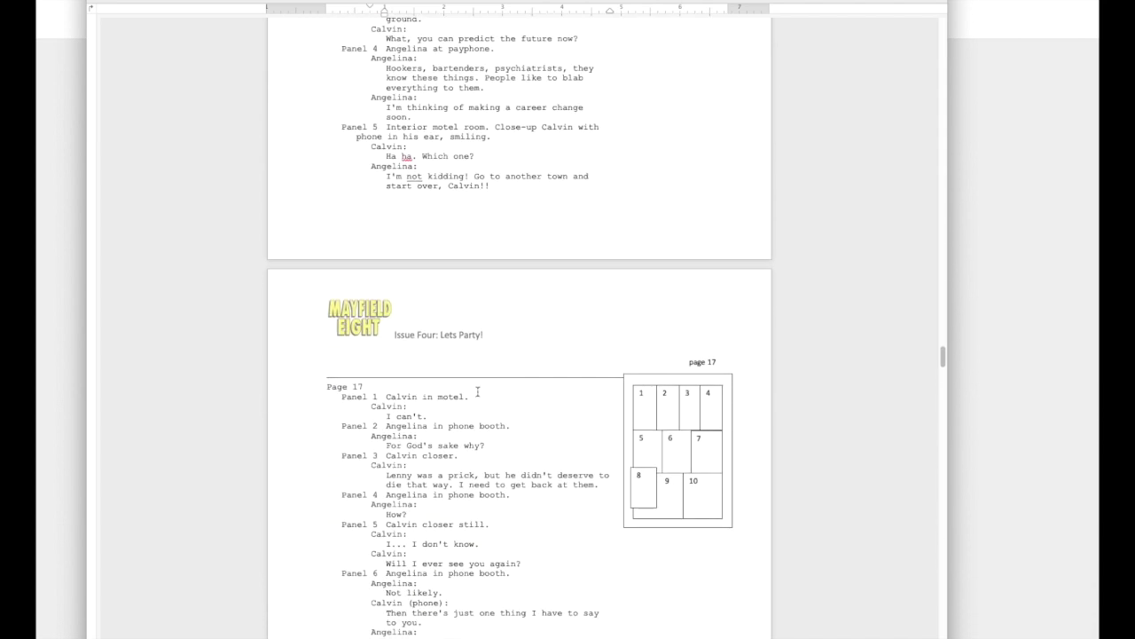
pyautogui.scroll(6, 593, 182)
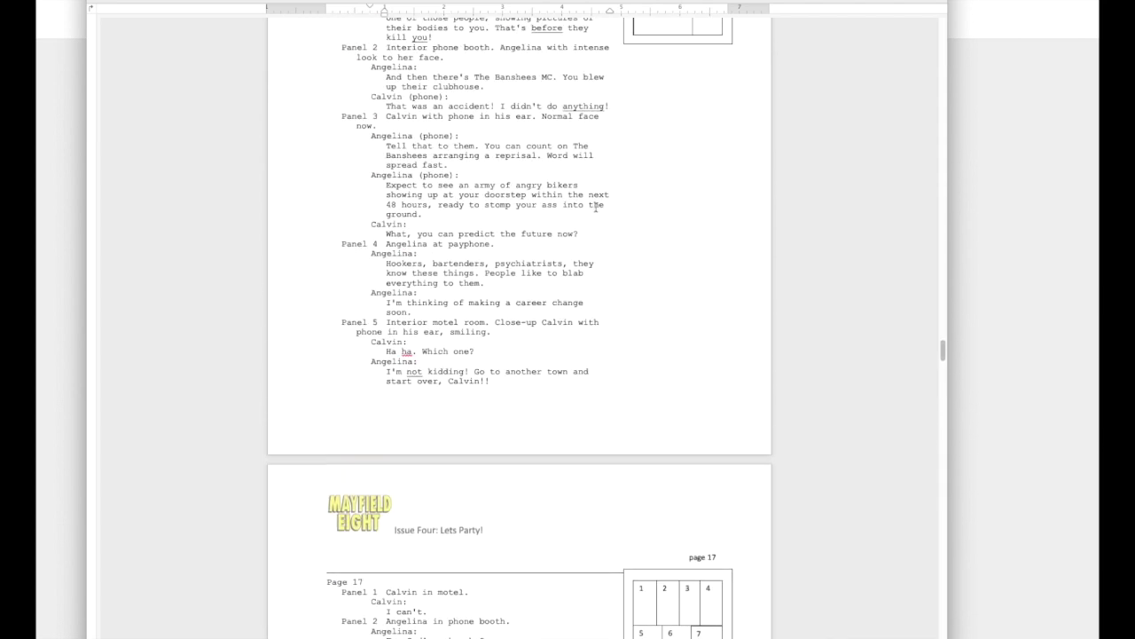
pyautogui.moveTo(496, 443); pyautogui.dragTo(322, 185)
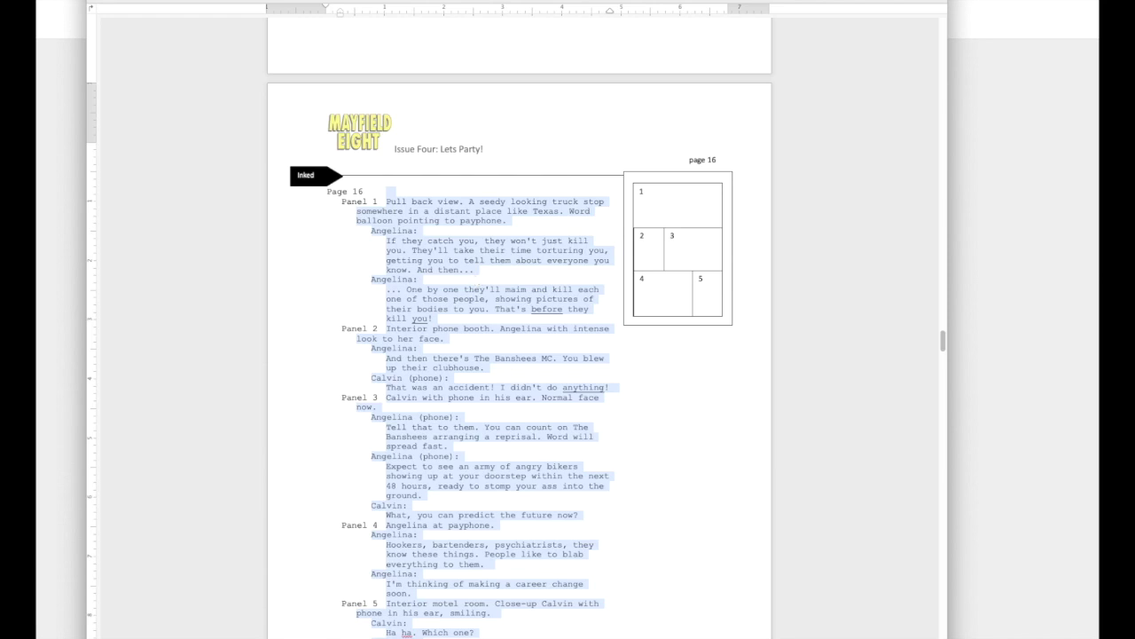
pyautogui.click(478, 216)
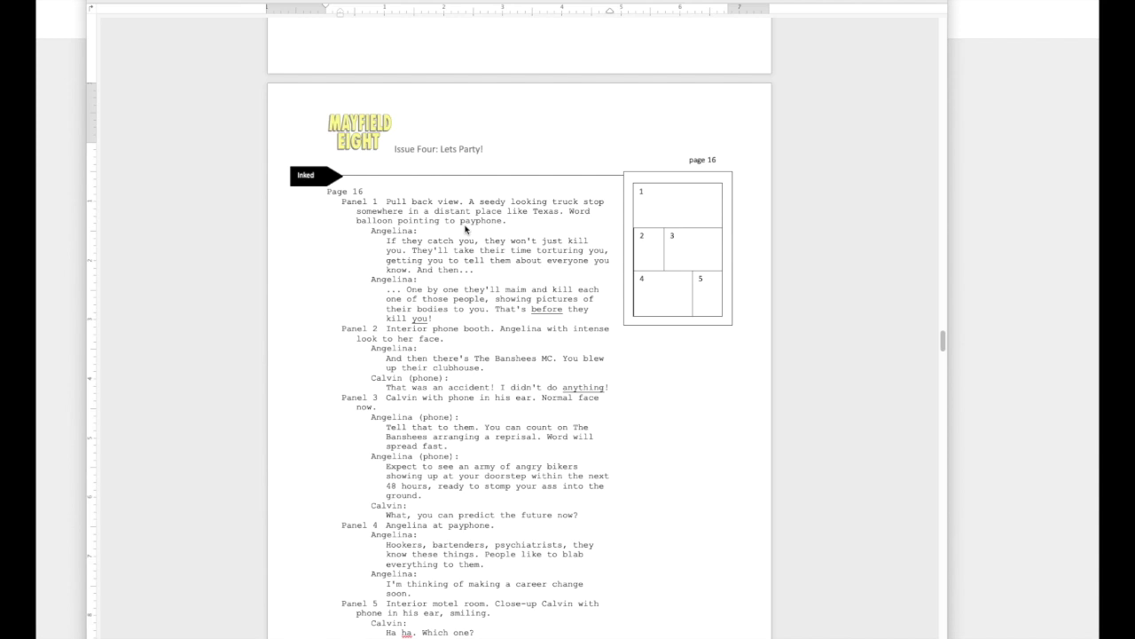
# Create a new plain text document in TextEdit, paste the Page 16 script into it and enlarge the window
pyautogui.press('super+o')
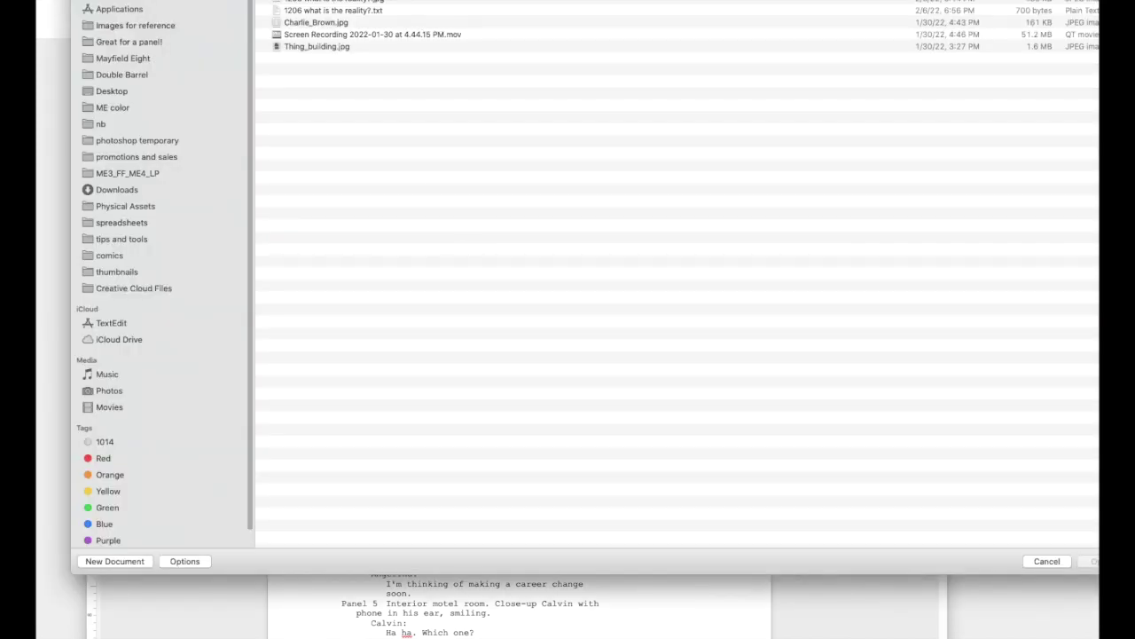
pyautogui.press('Escape')
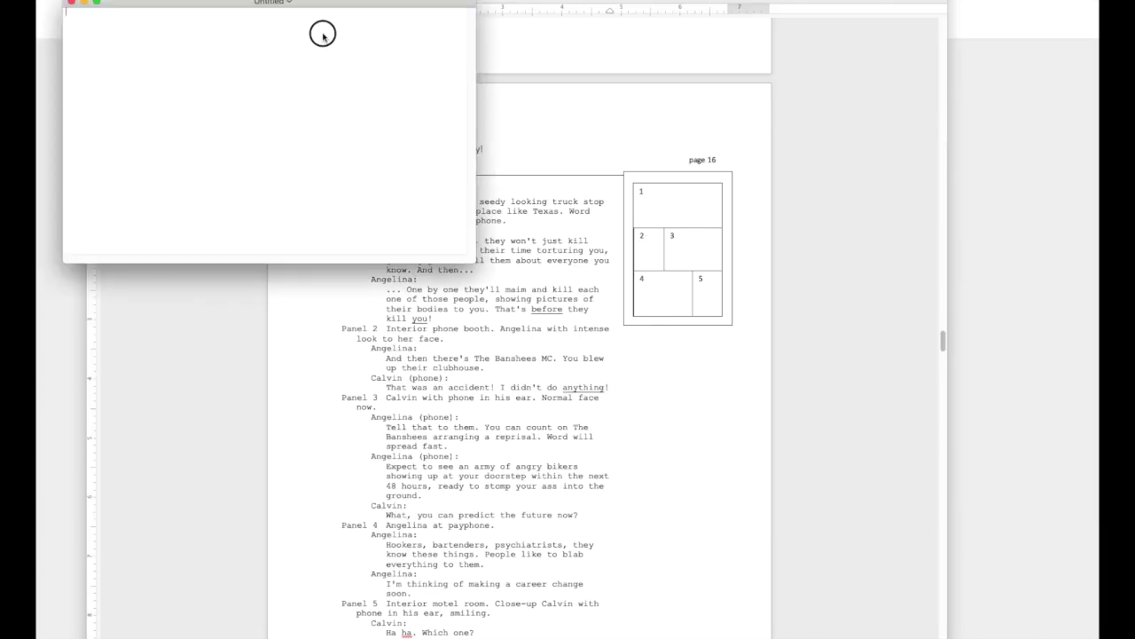
pyautogui.press('super+n')
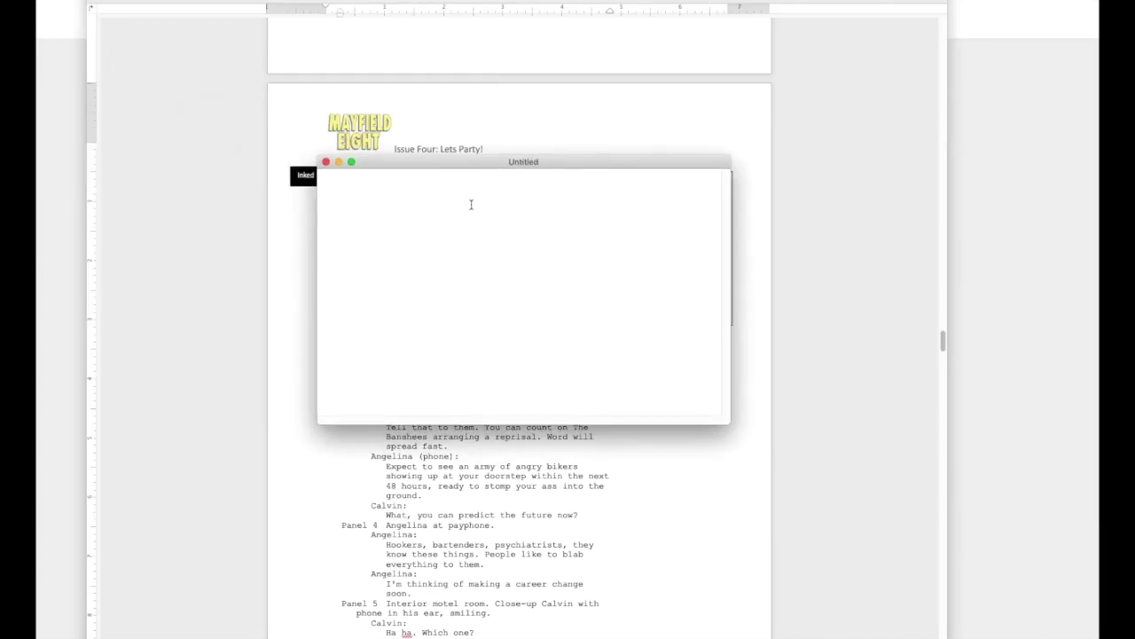
pyautogui.press('super+v')
pyautogui.moveTo(727, 420); pyautogui.dragTo(887, 588)
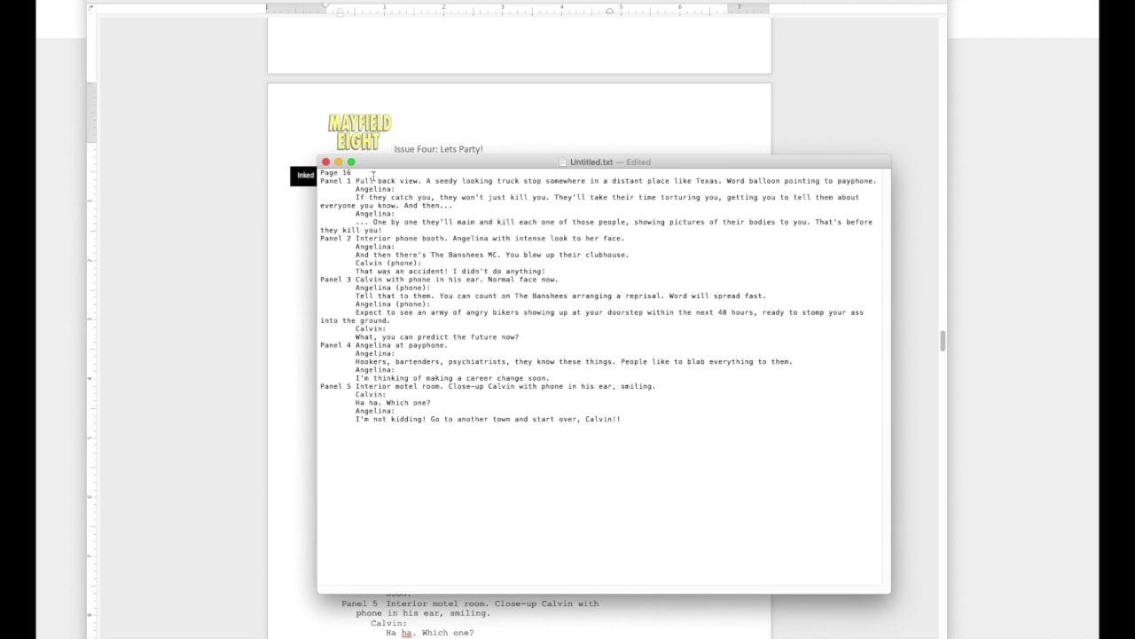
pyautogui.moveTo(399, 165); pyautogui.dragTo(363, 126)
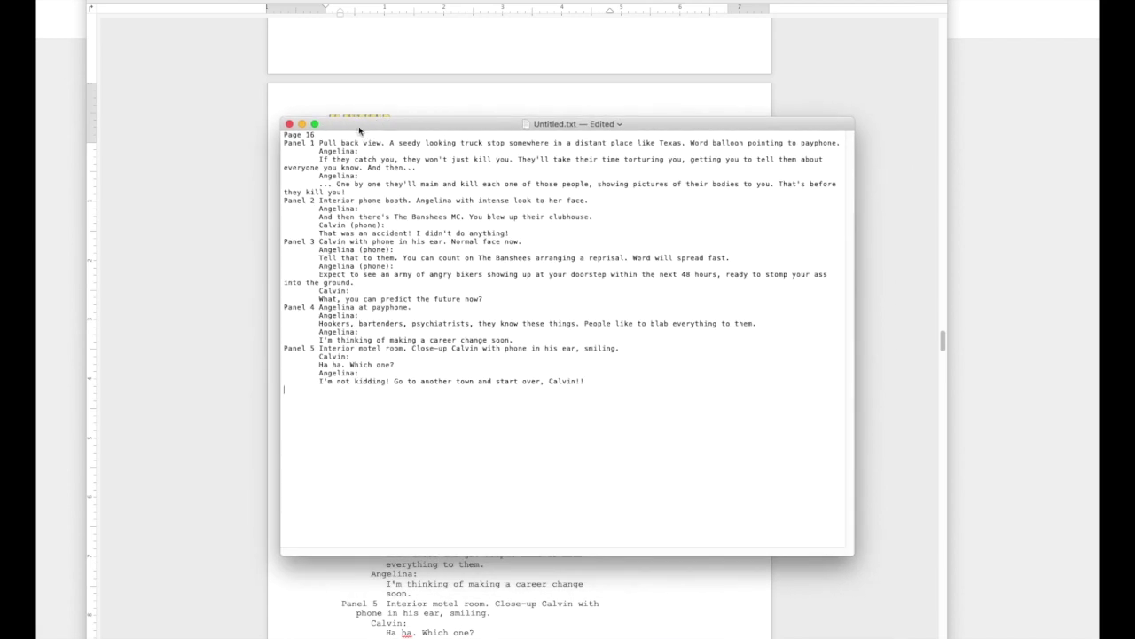
# Delete the indent in front of every dialogue line in Panels 1 to 5 and widen the text window
pyautogui.doubleClick(298, 159)
pyautogui.press('BackSpace')
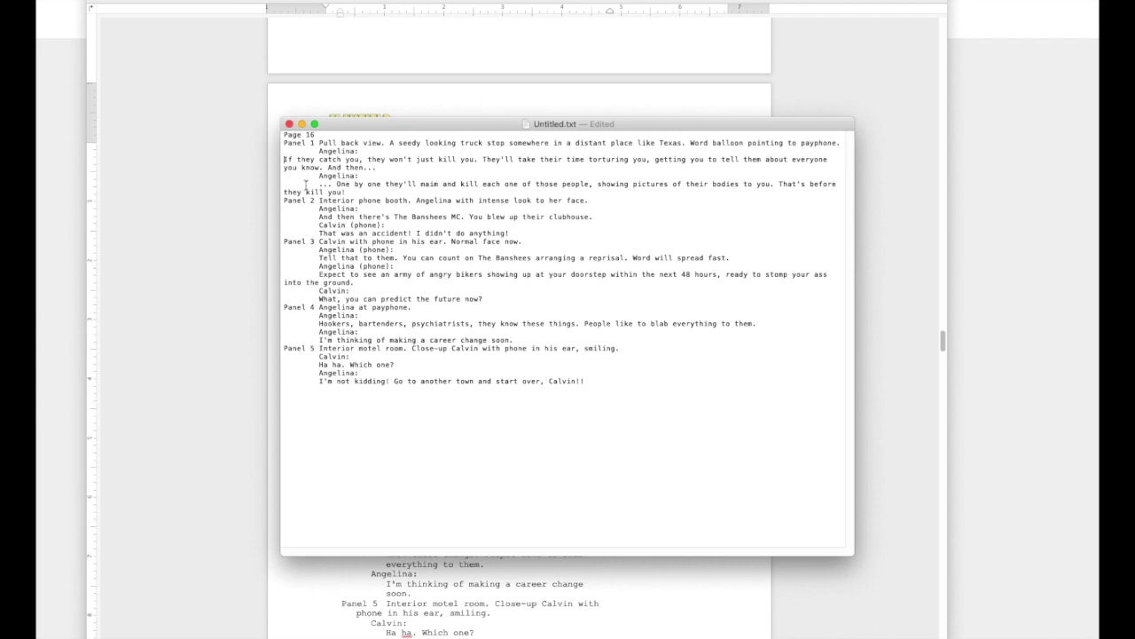
pyautogui.doubleClick(304, 183)
pyautogui.press('BackSpace')
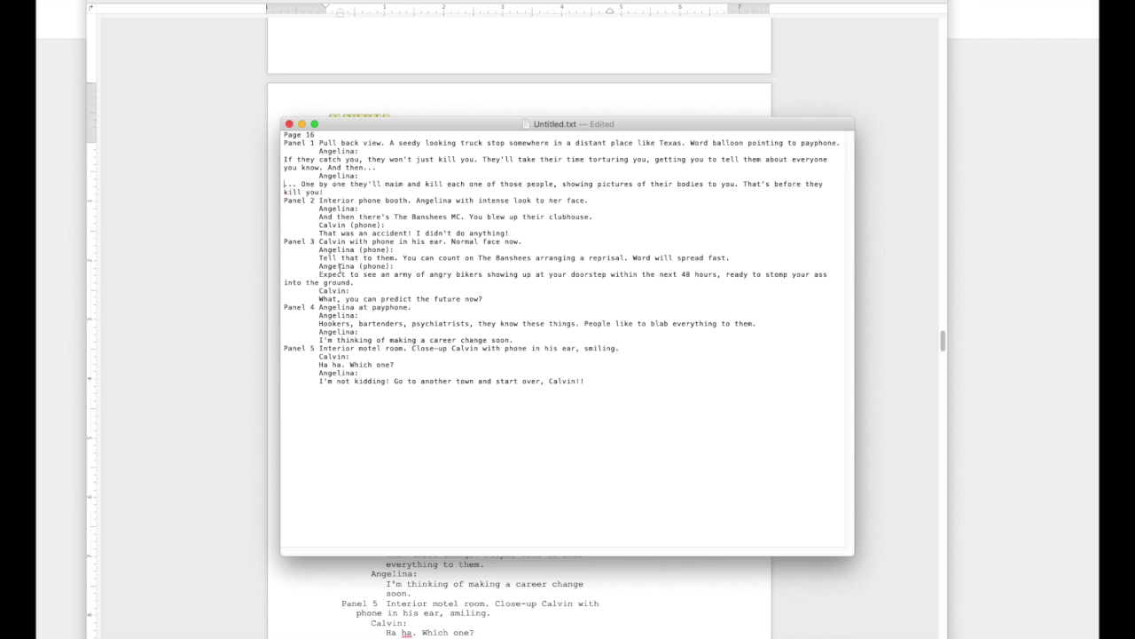
pyautogui.doubleClick(302, 217)
pyautogui.press('BackSpace')
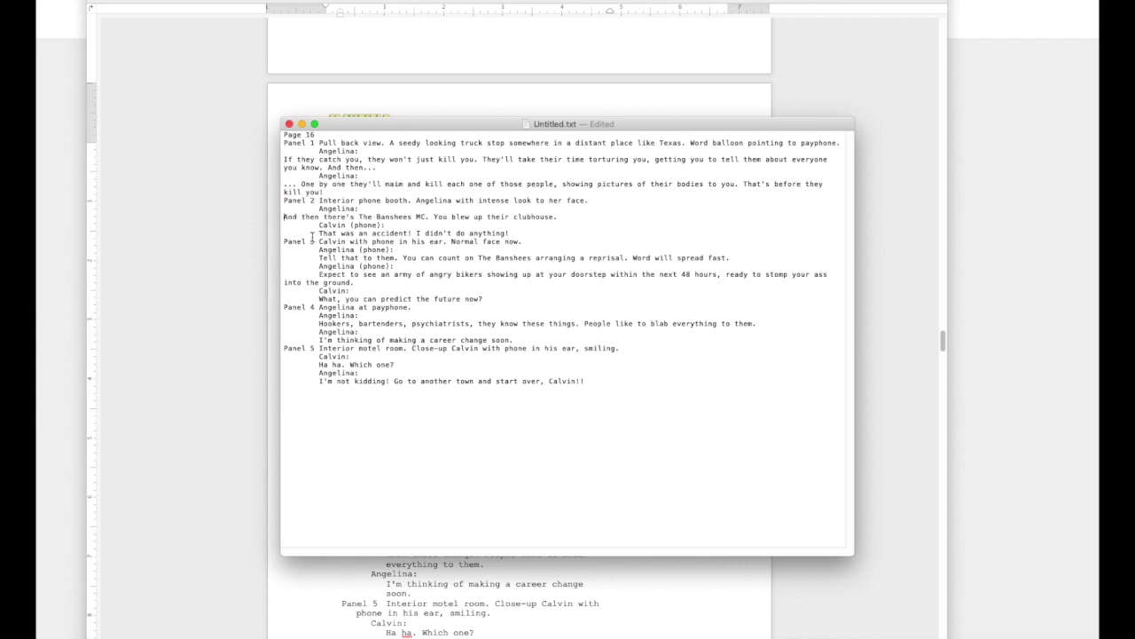
pyautogui.doubleClick(303, 233)
pyautogui.press('BackSpace')
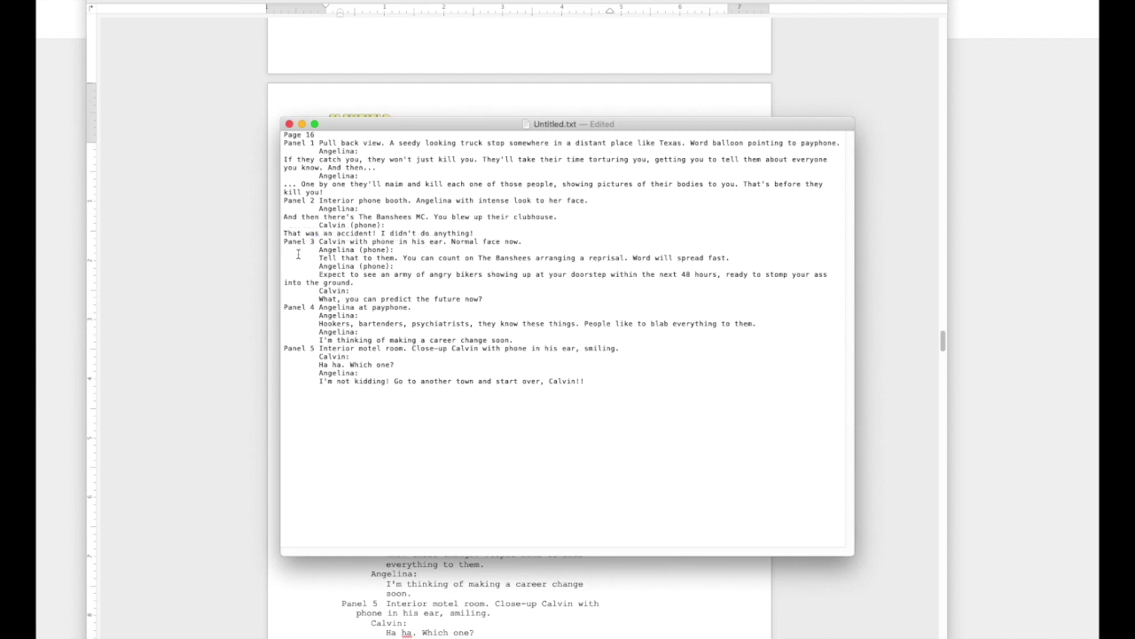
pyautogui.doubleClick(299, 258)
pyautogui.press('BackSpace')
pyautogui.doubleClick(299, 274)
pyautogui.press('BackSpace')
pyautogui.doubleClick(300, 299)
pyautogui.press('BackSpace')
pyautogui.doubleClick(302, 324)
pyautogui.press('BackSpace')
pyautogui.doubleClick(299, 340)
pyautogui.press('BackSpace')
pyautogui.doubleClick(305, 365)
pyautogui.press('BackSpace')
pyautogui.doubleClick(298, 382)
pyautogui.press('BackSpace')
pyautogui.moveTo(853, 554); pyautogui.dragTo(989, 566)
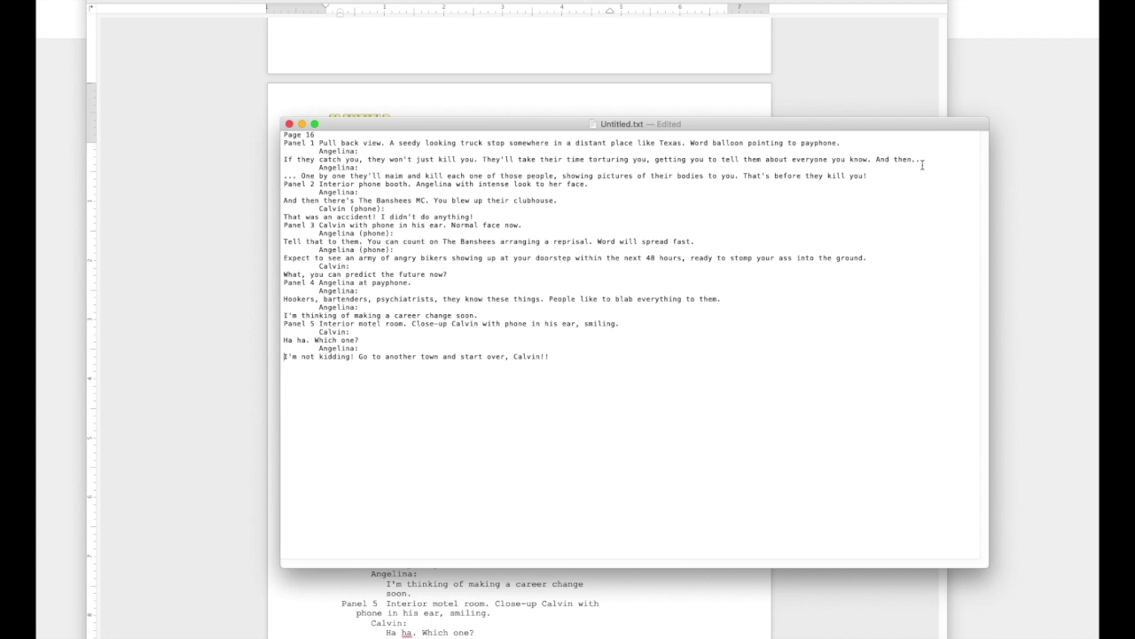
# Copy the Panel 1 line starting "If they catch you", highlight the second Panel 1 dialogue line, and switch to Illustrator
pyautogui.moveTo(925, 163); pyautogui.dragTo(274, 160)
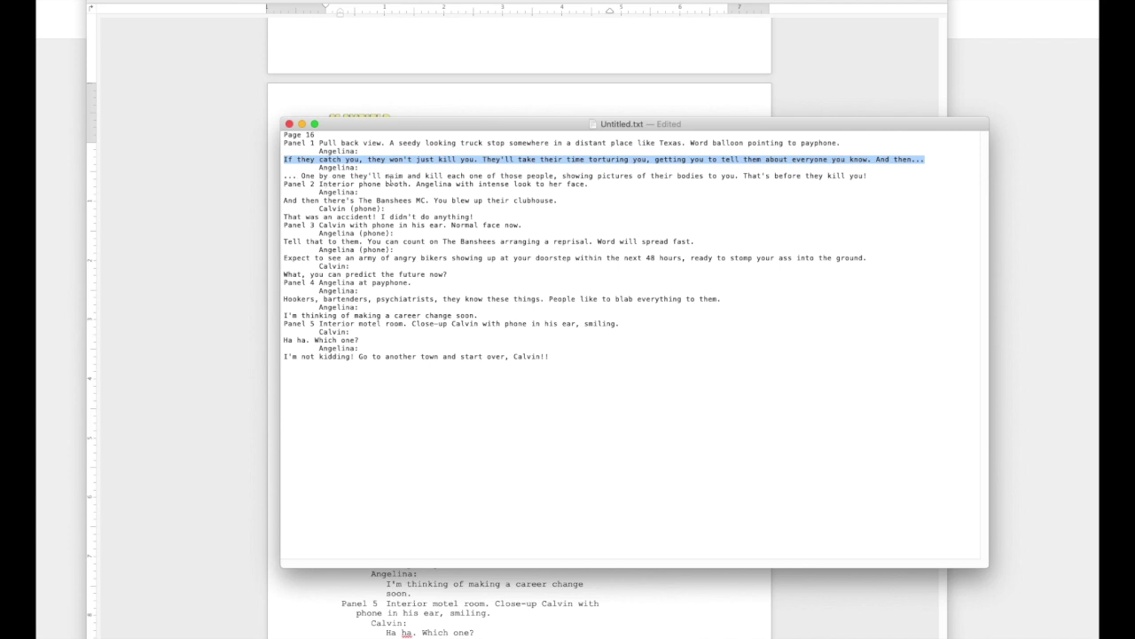
pyautogui.moveTo(873, 176); pyautogui.dragTo(285, 178)
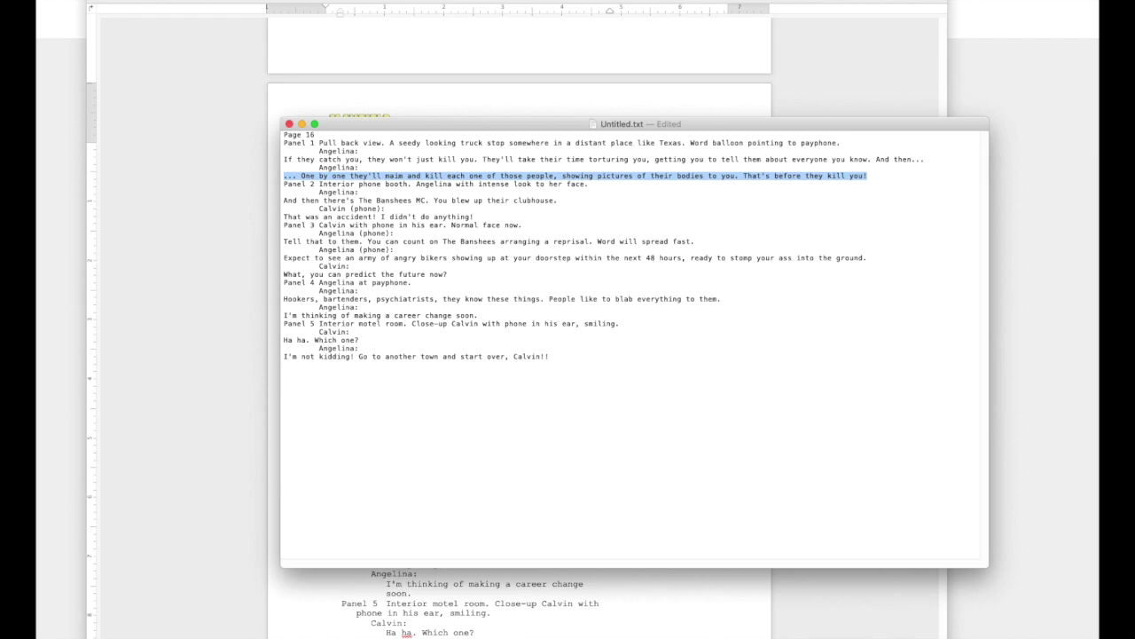
pyautogui.press('super+Tab')
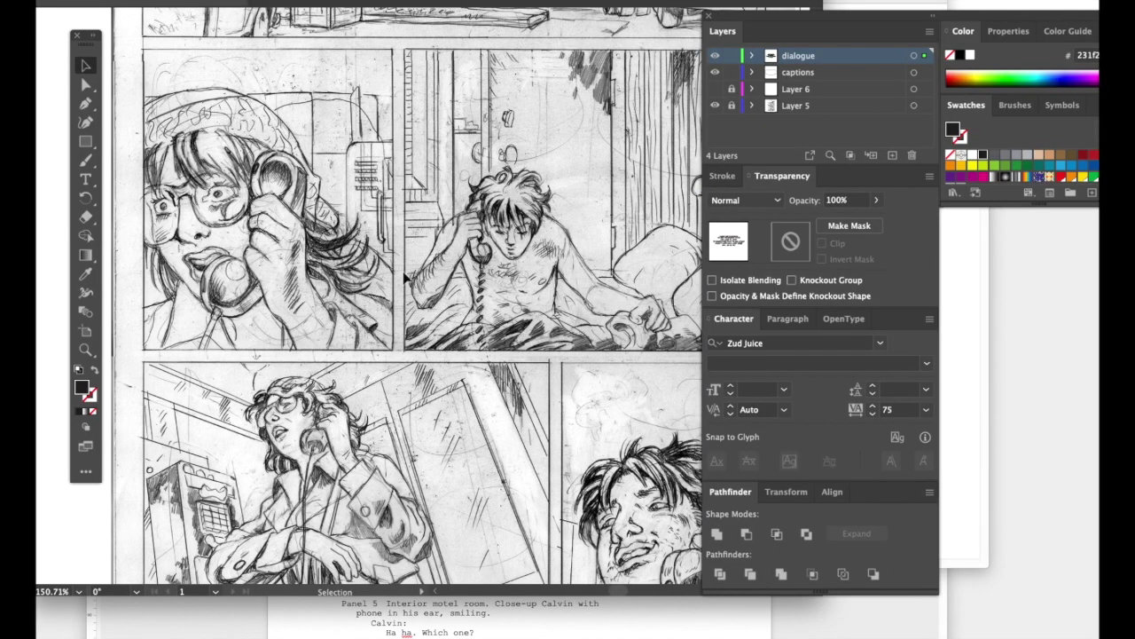
# Show Layer 6 and replace the "Lucky for Sturgeon" text with the Panel 1 line from "If they catch you" to "And then..."
pyautogui.click(715, 89)
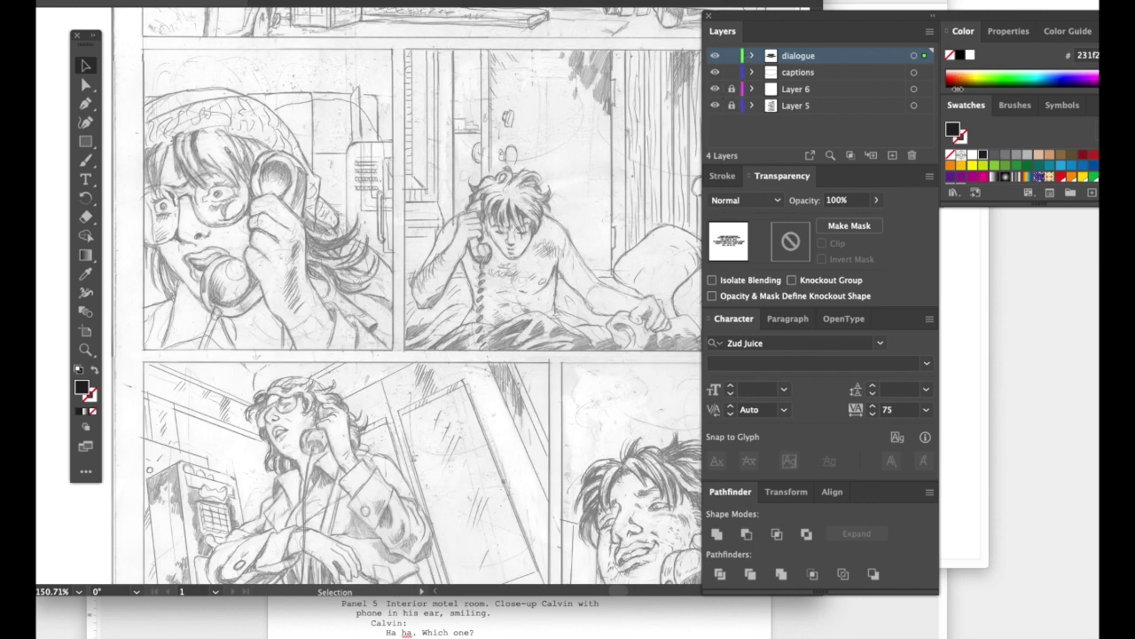
pyautogui.scroll(10, 325, 262)
pyautogui.hscroll(-5, 325, 262)
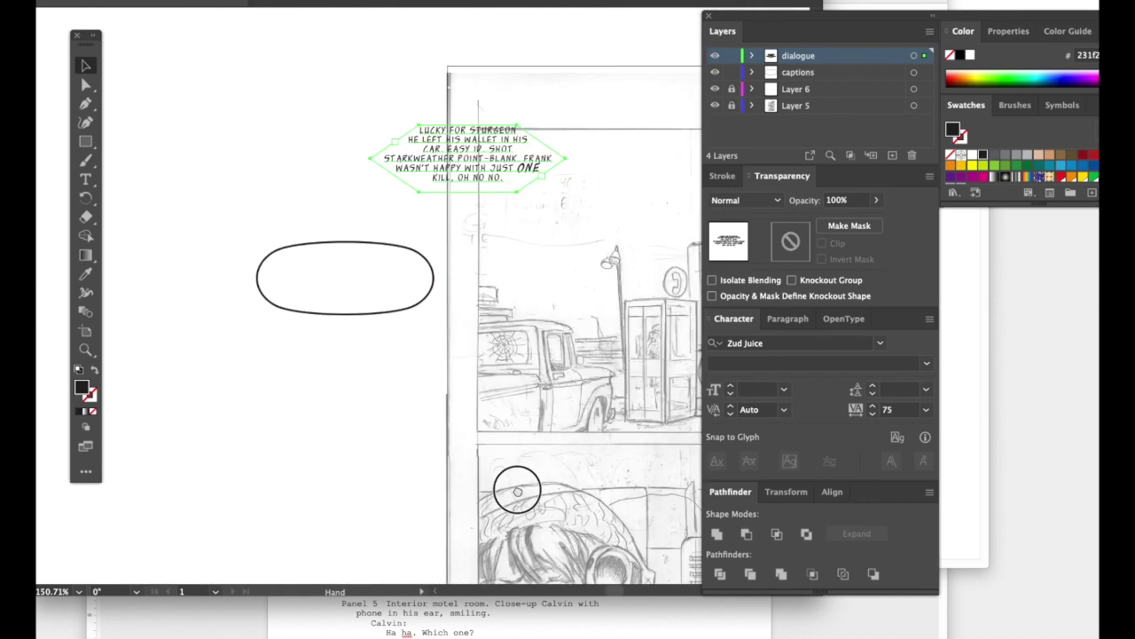
pyautogui.doubleClick(421, 287)
pyautogui.moveTo(429, 284); pyautogui.dragTo(299, 228)
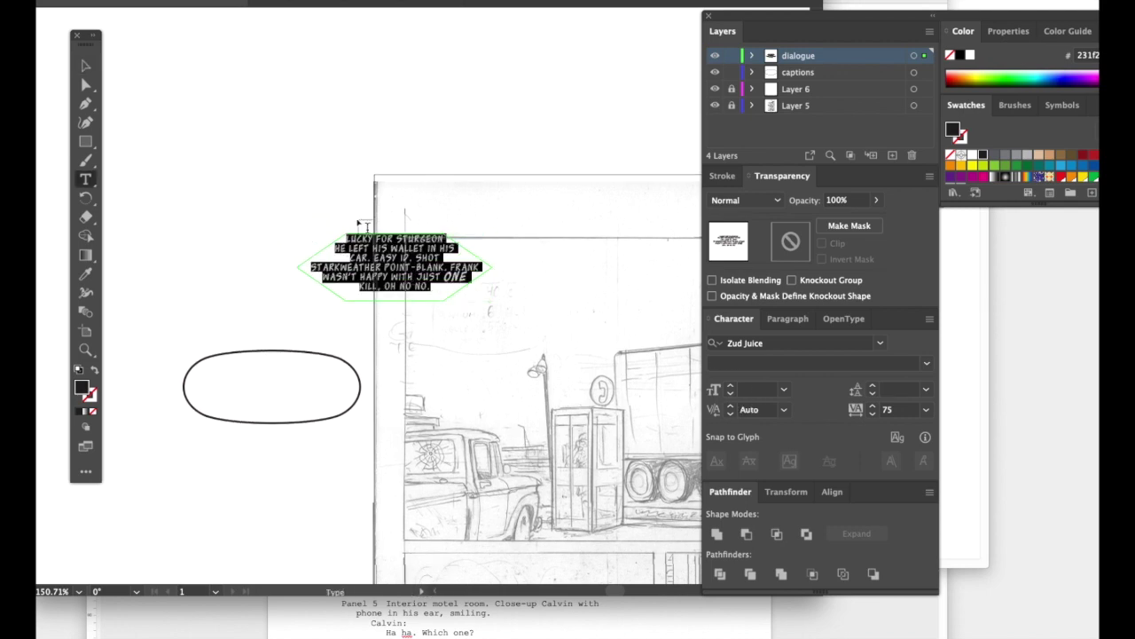
pyautogui.press('Escape')
pyautogui.write("IF THEY CATCH YOU THEY WON'T JUST KILL YOU. THEY'LL TAKE THEIR TIME TORTURING YOU, GETTING YOU TO TELL THEM ABOUT EVERYONE YOU KNOW. AND THEN...")
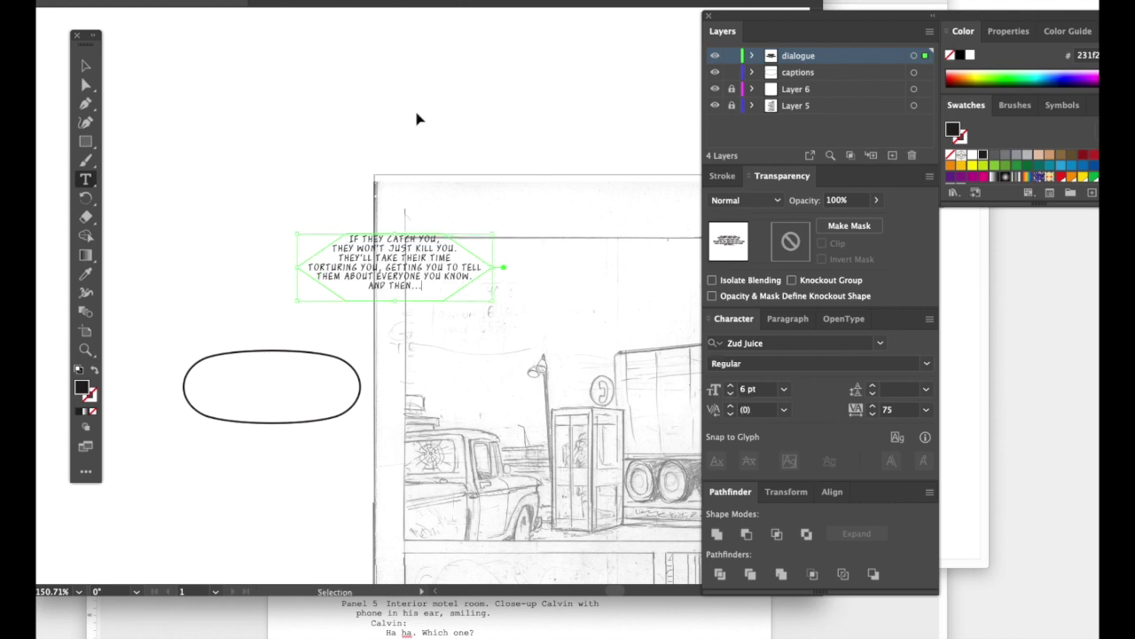
pyautogui.press('Escape')
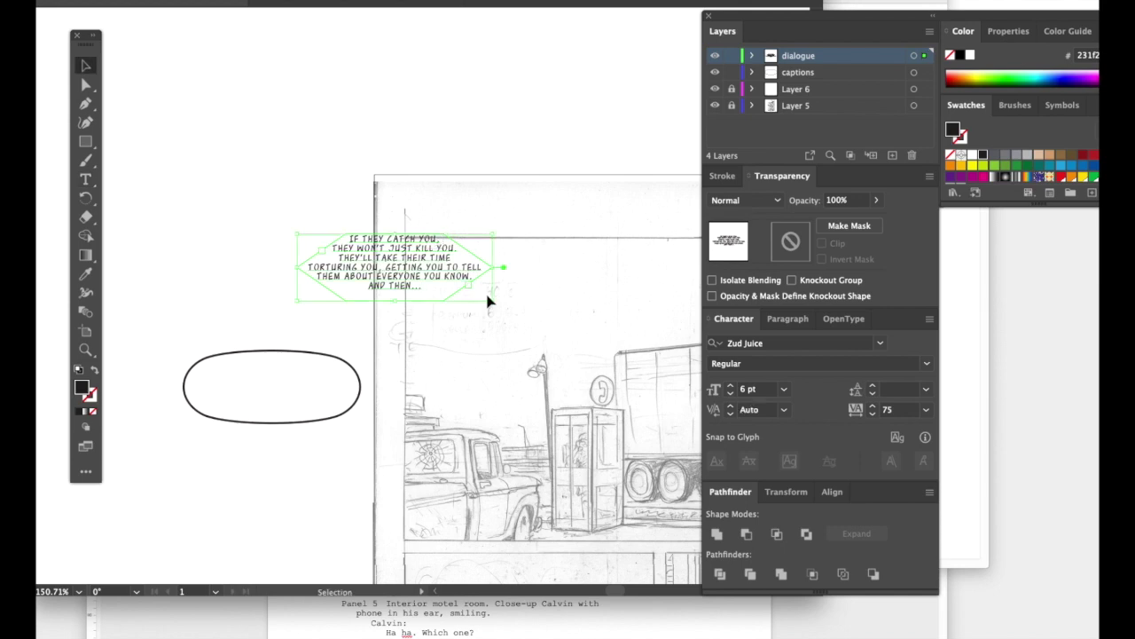
# Narrow the hexagonal dialogue text frame slightly and move it off the page, above the empty balloon
pyautogui.moveTo(492, 303)
pyautogui.mouseDown()
pyautogui.moveTo(553, 309)
pyautogui.moveTo(474, 299)
pyautogui.mouseUp()
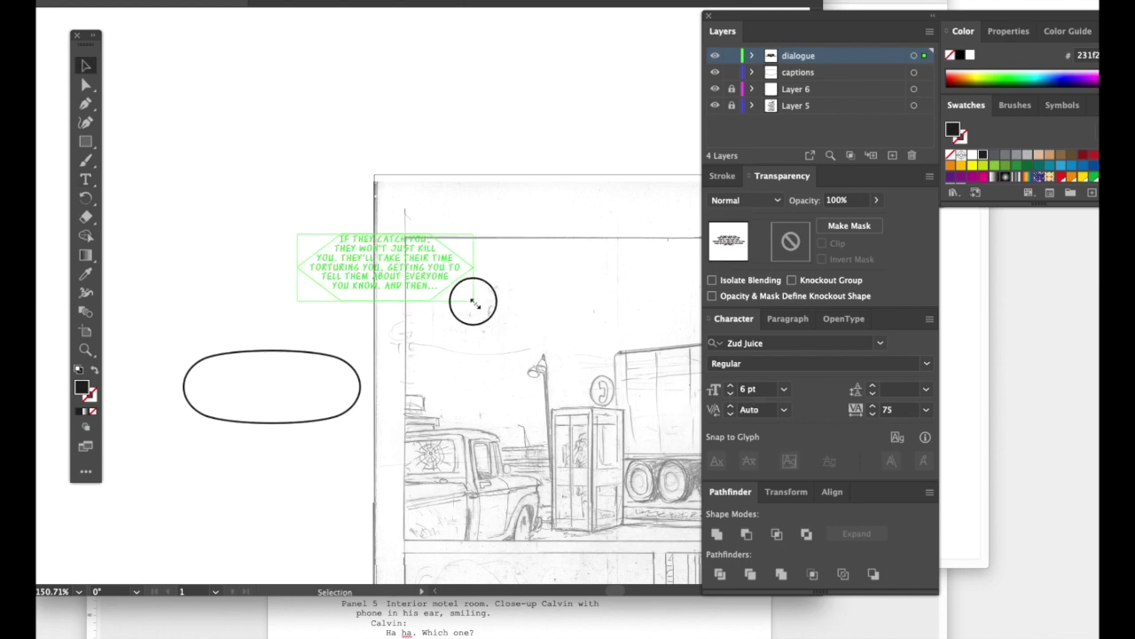
pyautogui.moveTo(388, 272); pyautogui.dragTo(269, 281)
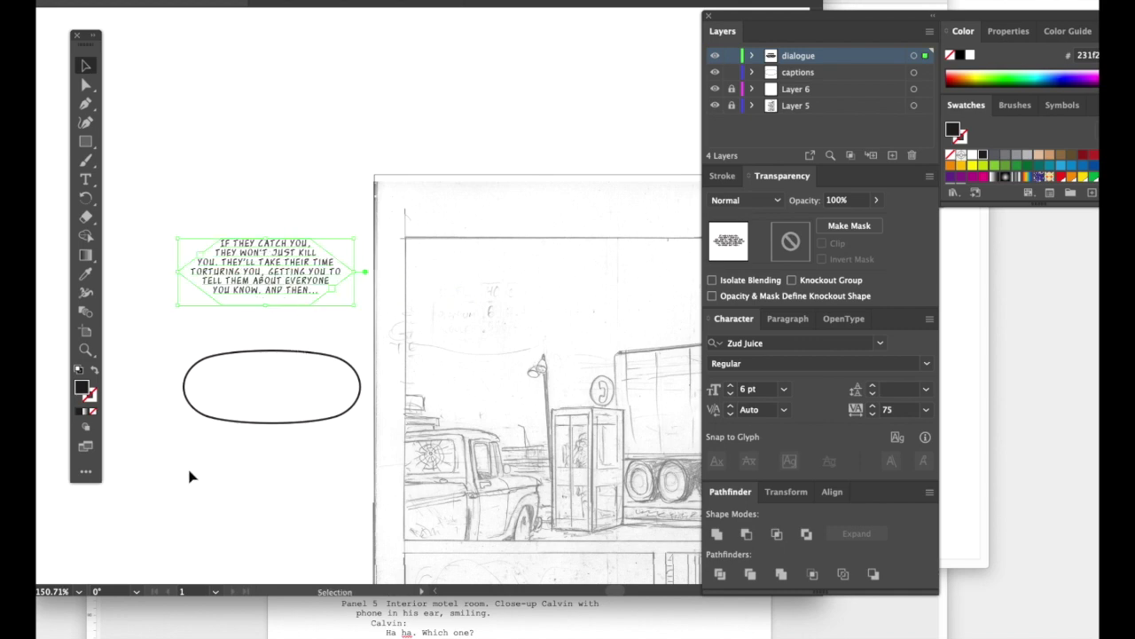
# Reposition and resize the hexagonal text frame so the dialogue breaks into six lines ending with "KNOW. AND THEN..."
pyautogui.click(85, 349)
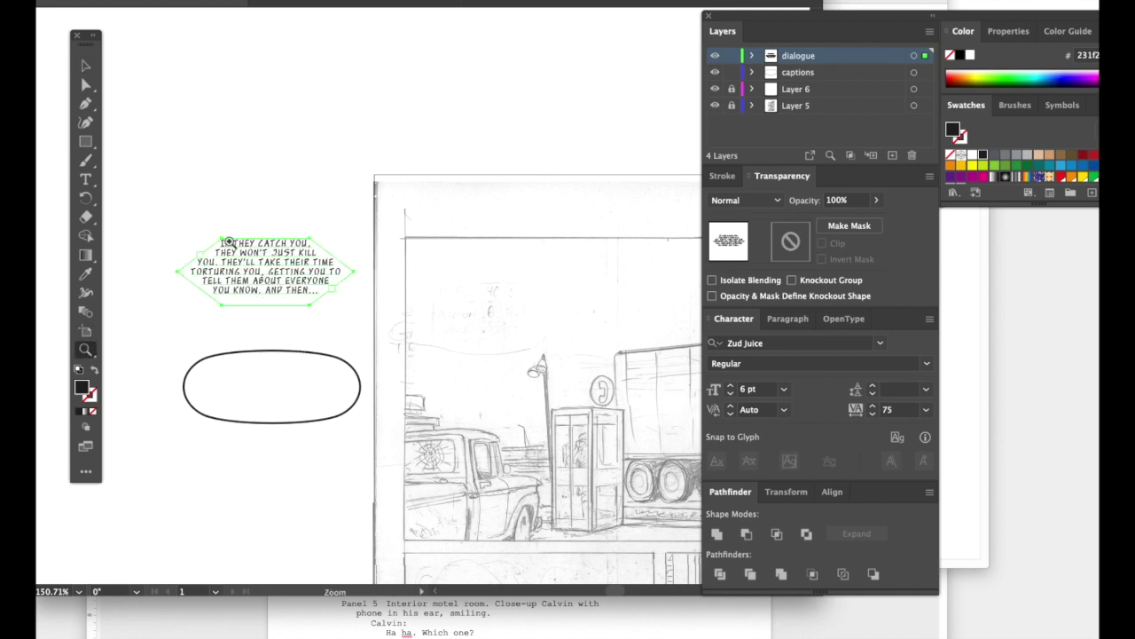
pyautogui.moveTo(236, 261); pyautogui.dragTo(424, 456)
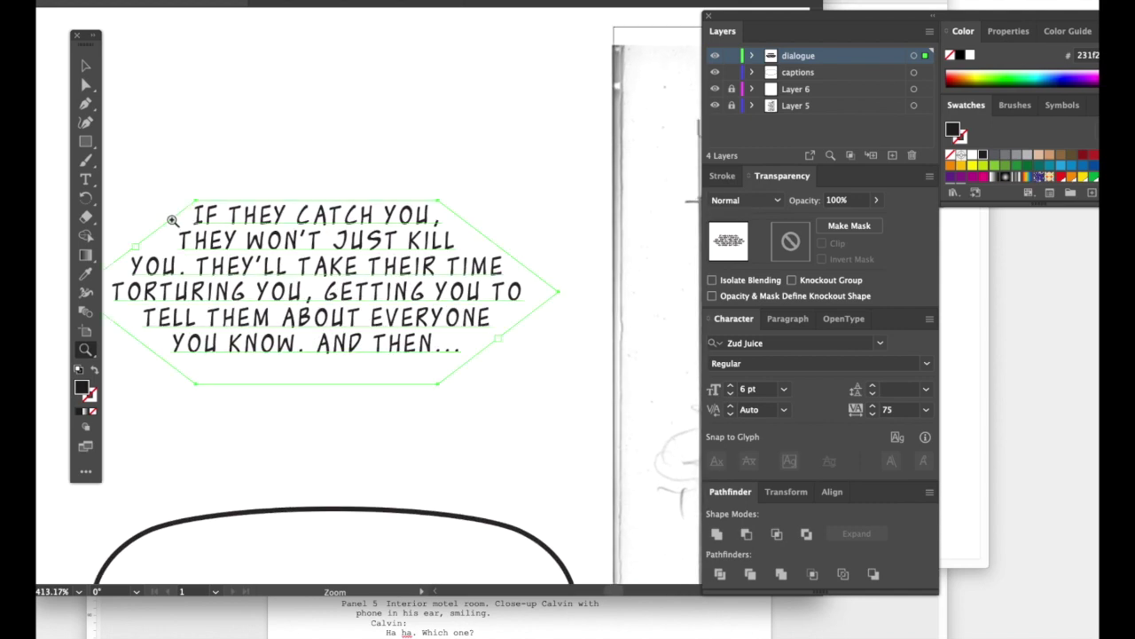
pyautogui.click(85, 66)
pyautogui.moveTo(383, 312); pyautogui.dragTo(431, 322)
pyautogui.moveTo(608, 396)
pyautogui.mouseDown()
pyautogui.moveTo(514, 381)
pyautogui.moveTo(577, 380)
pyautogui.moveTo(587, 400)
pyautogui.mouseUp()
pyautogui.moveTo(613, 396); pyautogui.dragTo(547, 388)
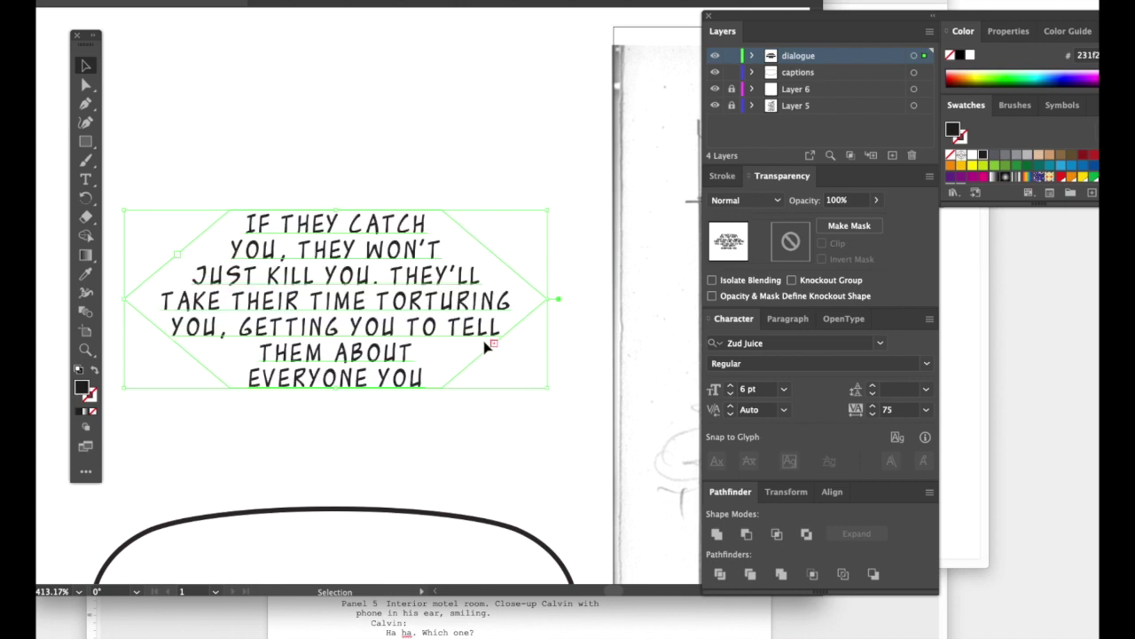
pyautogui.moveTo(548, 388); pyautogui.dragTo(604, 400)
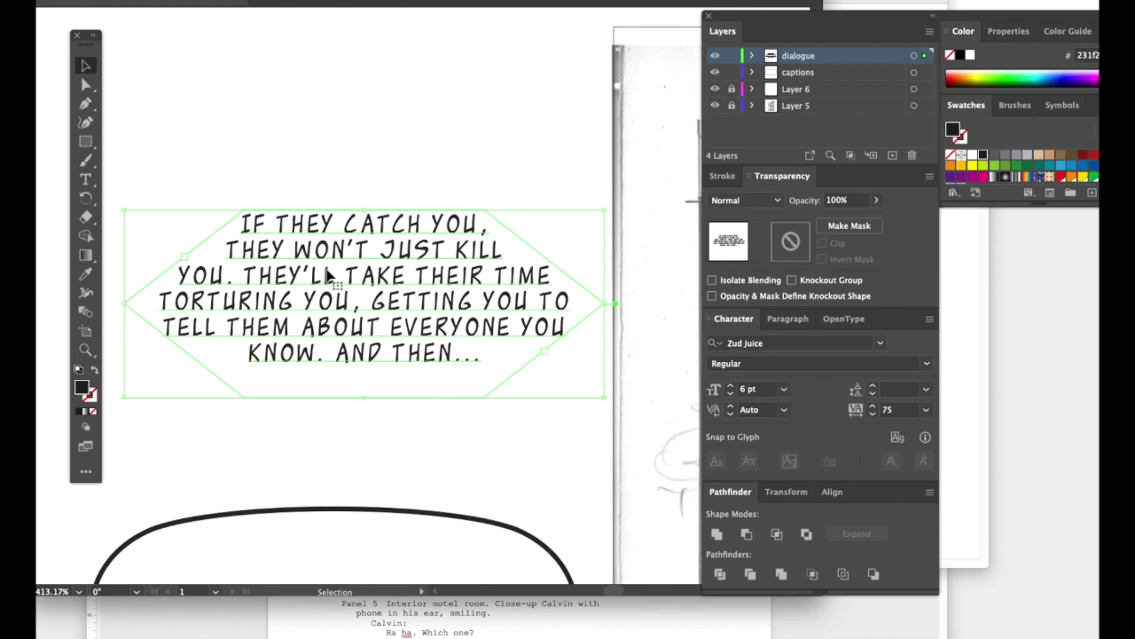
# Set the word "JUST" in the dialogue's second line to the Bold style of Zud Juice
pyautogui.doubleClick(409, 261)
pyautogui.tripleClick(408, 263)
pyautogui.click(410, 254)
pyautogui.moveTo(381, 251); pyautogui.dragTo(448, 251)
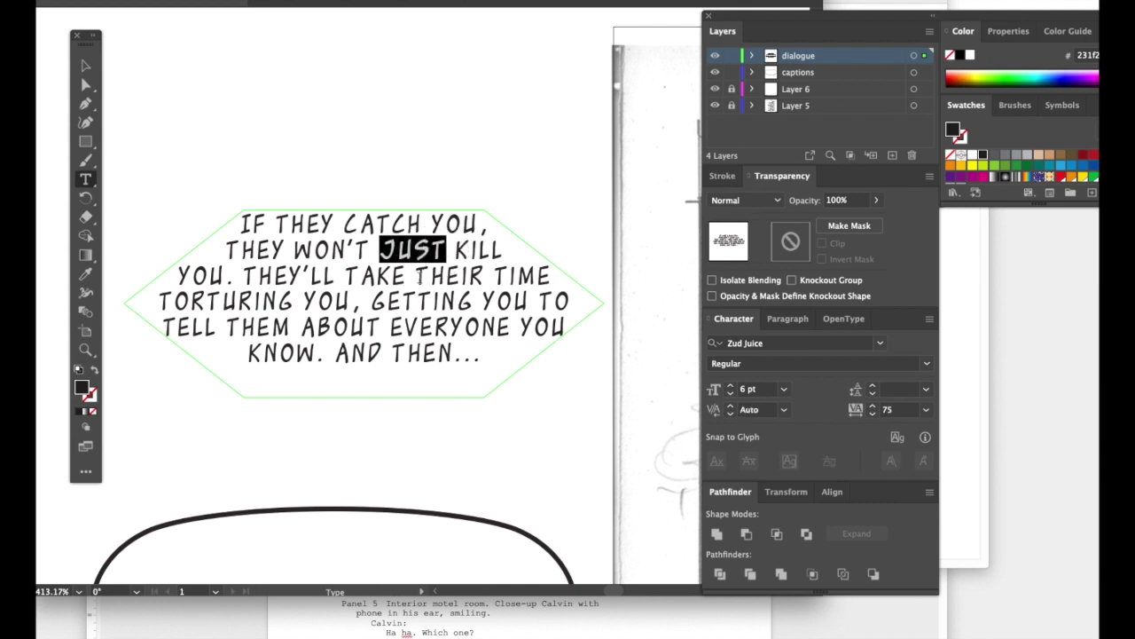
pyautogui.click(926, 363)
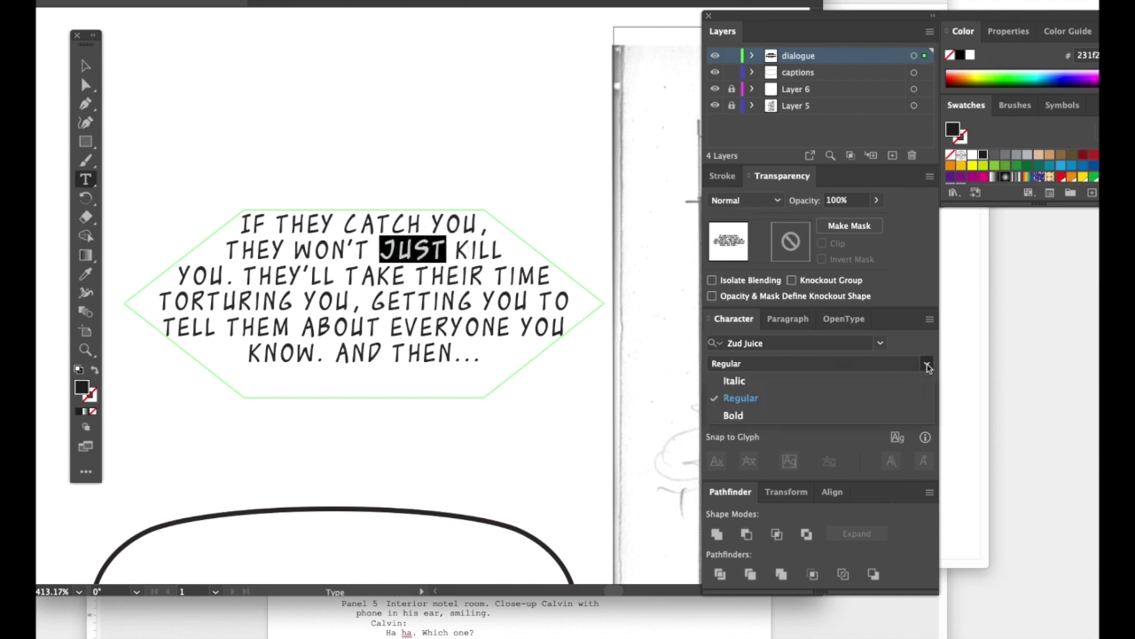
pyautogui.click(751, 415)
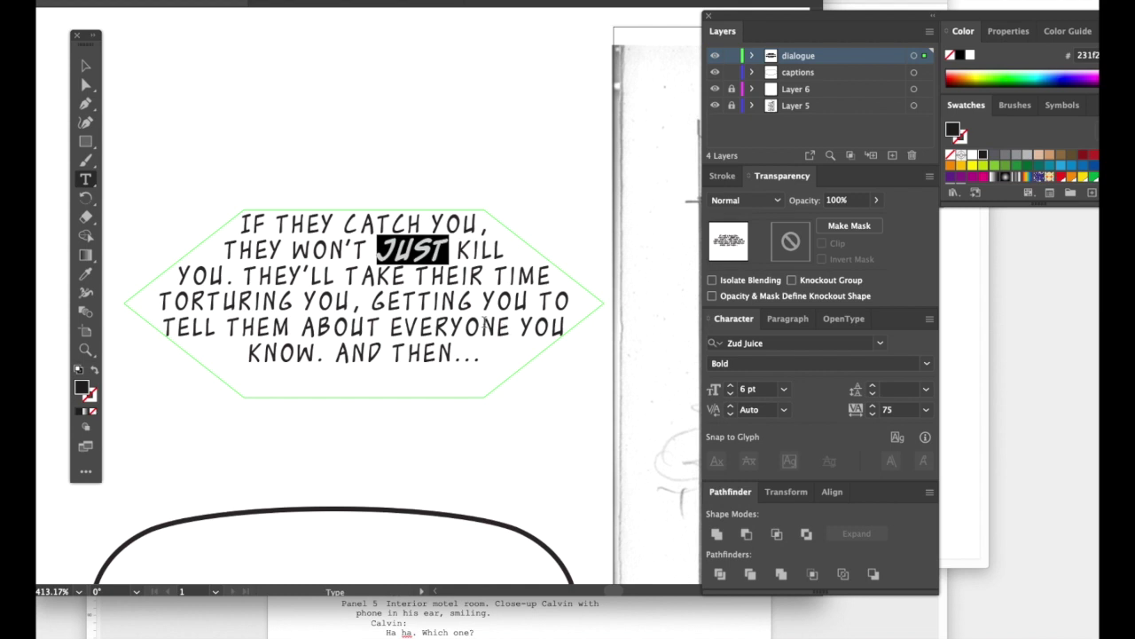
# Place the empty balloon behind the Panel 1 dialogue and narrow it slightly to fit around the text
pyautogui.press('Escape')
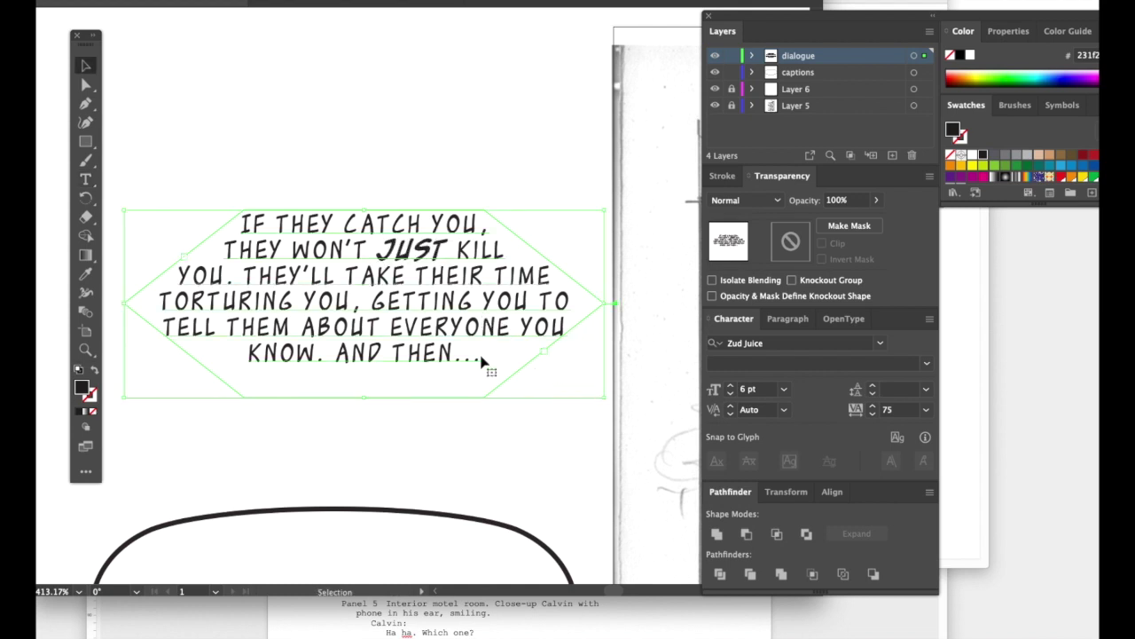
pyautogui.click(444, 465)
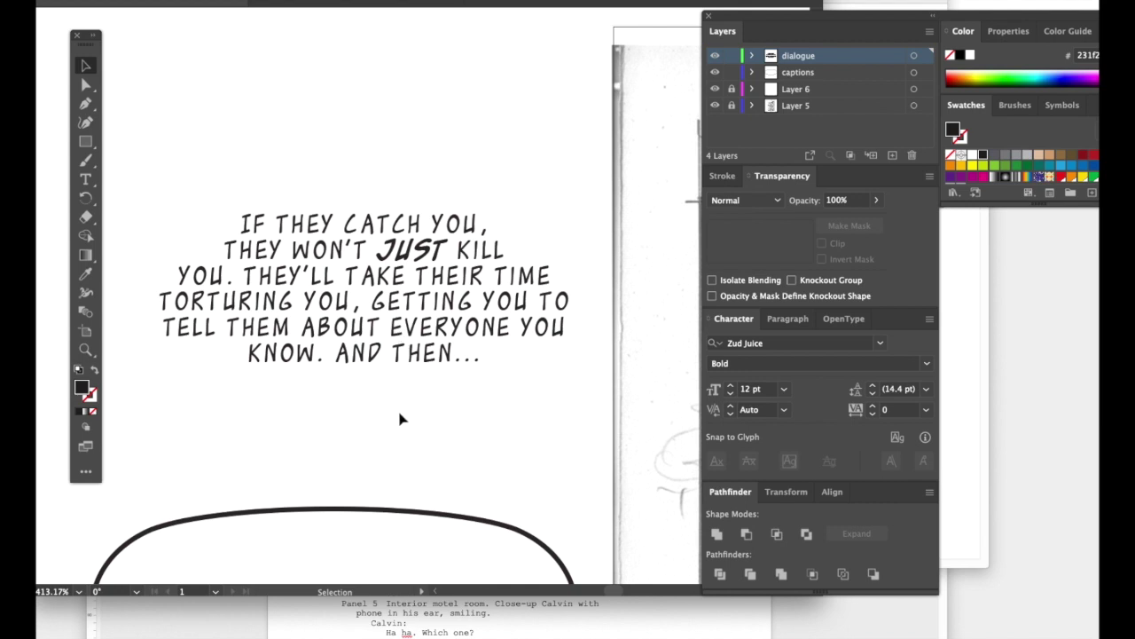
pyautogui.click(85, 349)
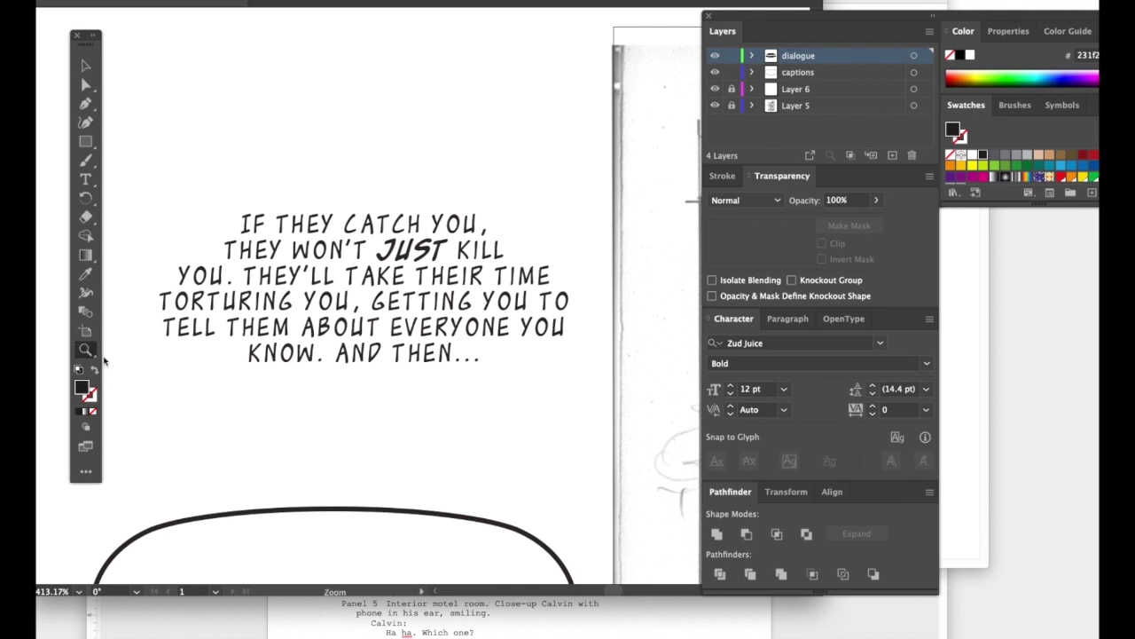
pyautogui.keyDown('alt'); pyautogui.click(343, 400); pyautogui.keyUp('alt')
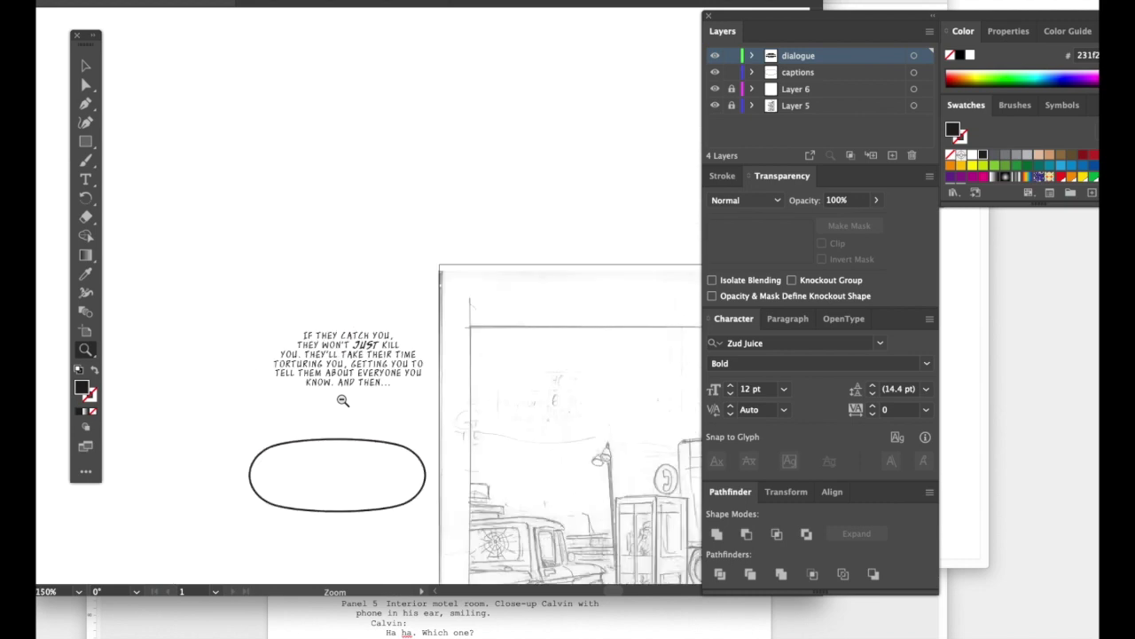
pyautogui.moveTo(404, 403); pyautogui.dragTo(269, 261)
pyautogui.click(85, 66)
pyautogui.click(316, 375)
pyautogui.click(321, 273)
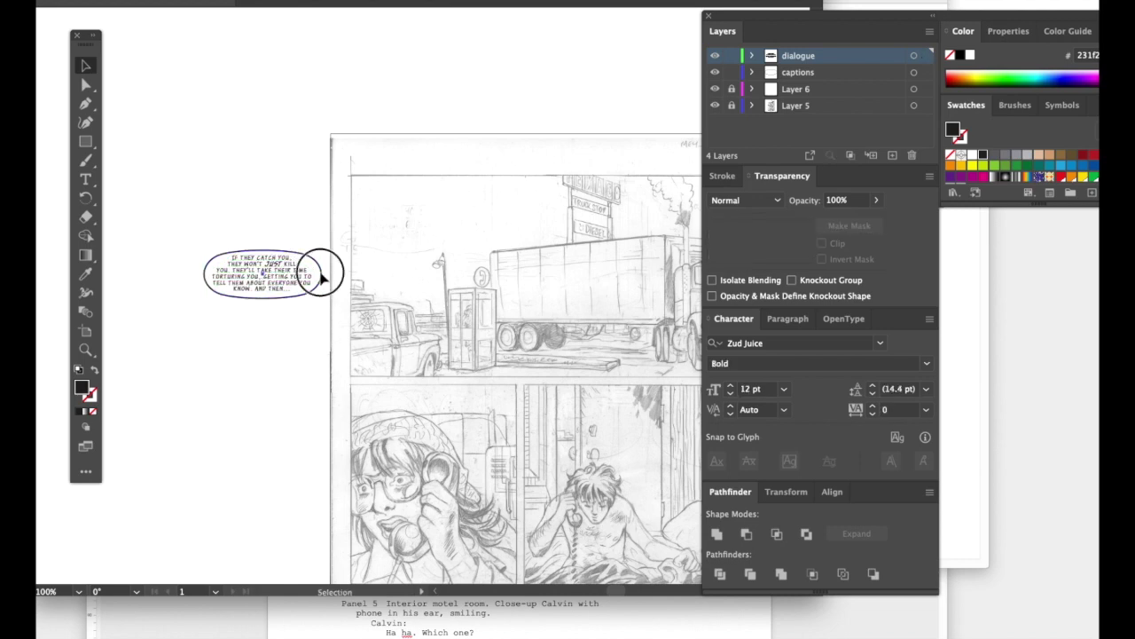
pyautogui.moveTo(323, 303); pyautogui.dragTo(317, 302)
pyautogui.click(304, 347)
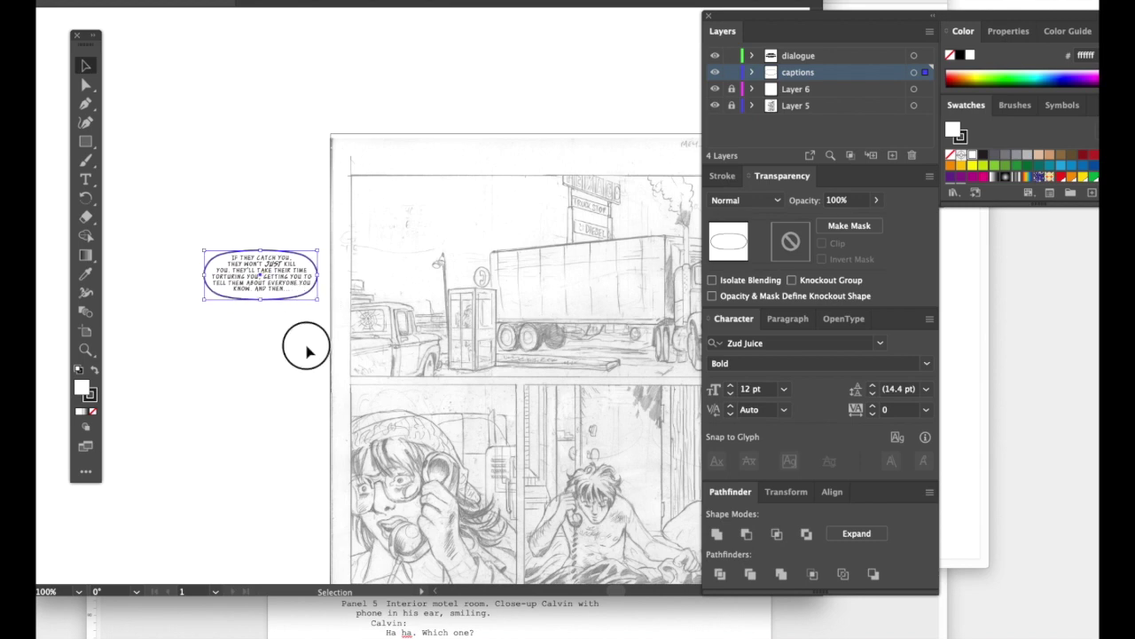
# Move the balloon together with its dialogue text into Panel 1, above the payphone booth
pyautogui.scroll(-3, 372, 352)
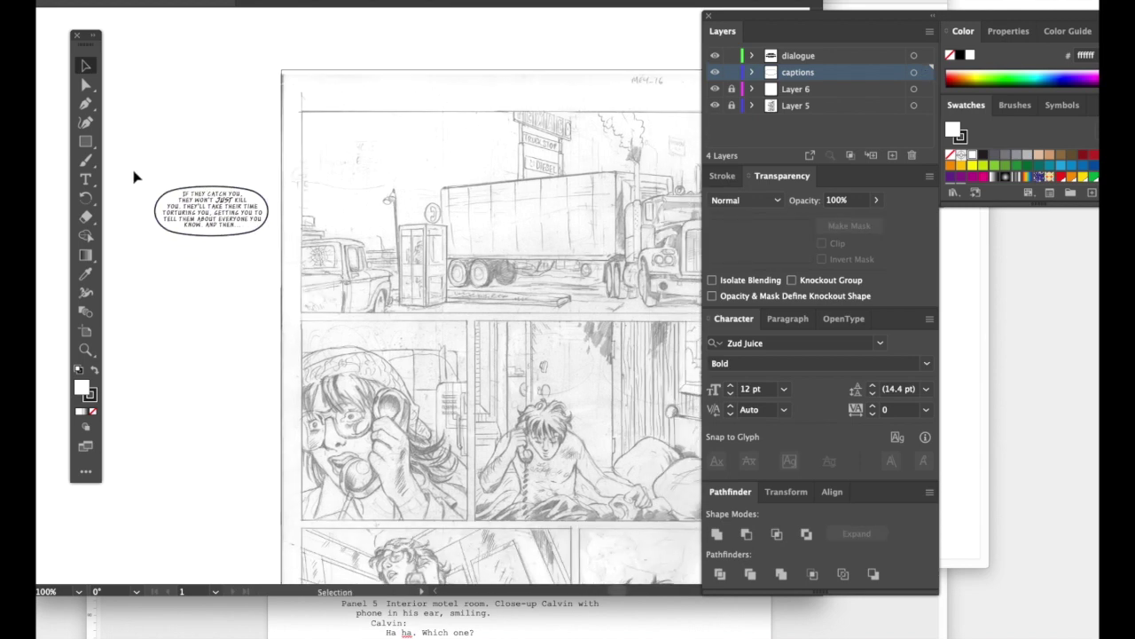
pyautogui.moveTo(243, 248); pyautogui.dragTo(228, 227)
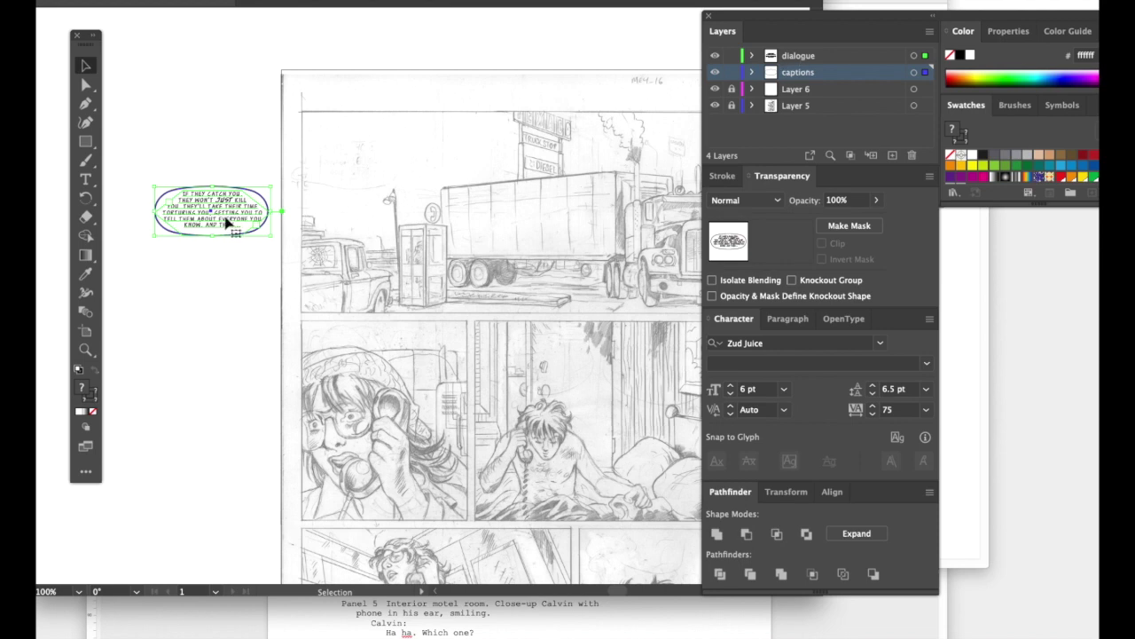
pyautogui.moveTo(228, 223); pyautogui.dragTo(390, 158)
pyautogui.moveTo(463, 257); pyautogui.dragTo(276, 267)
pyautogui.moveTo(219, 181); pyautogui.dragTo(252, 177)
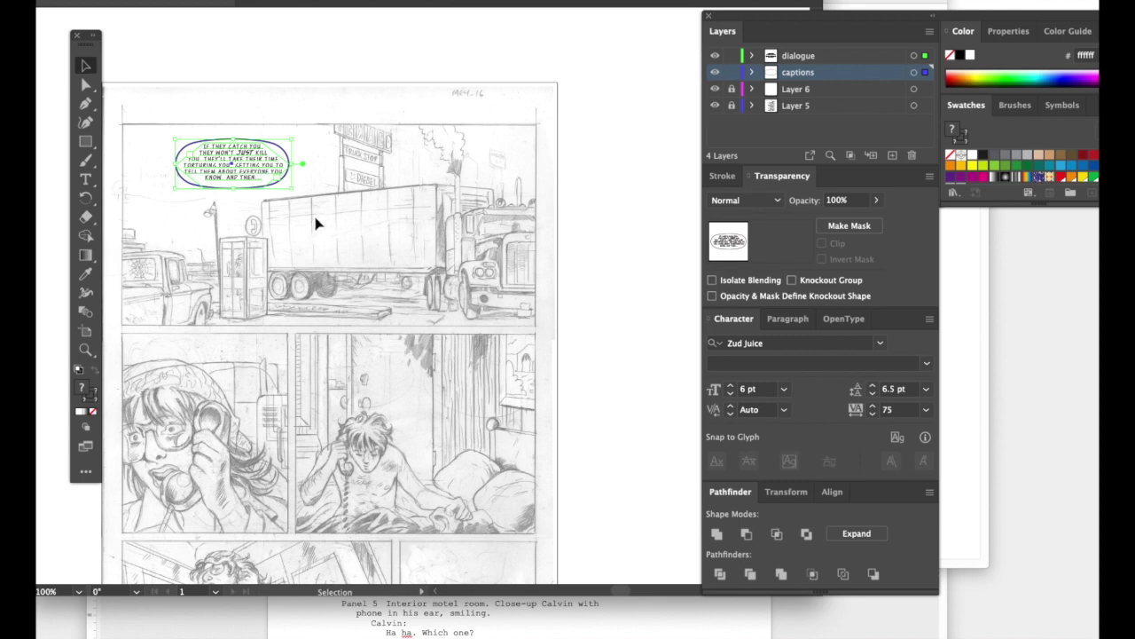
# Check the script and duplicate the lettered balloon once each for Panels 1, 2 and 5, and twice each for Panels 3 and 4
pyautogui.press('super+Tab')
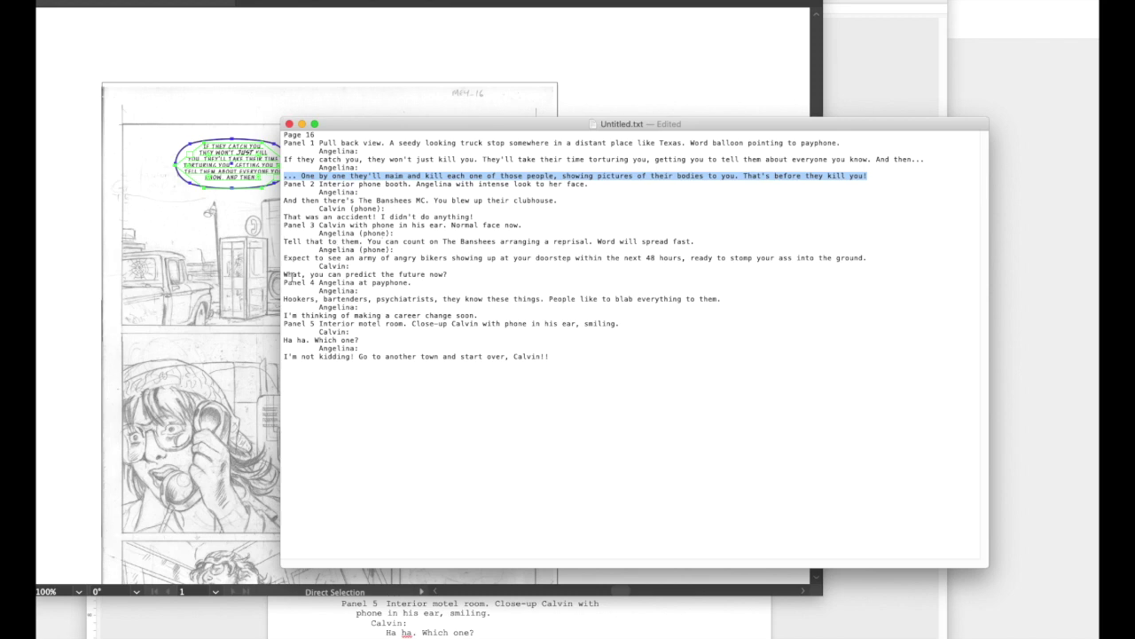
pyautogui.press('super+Tab')
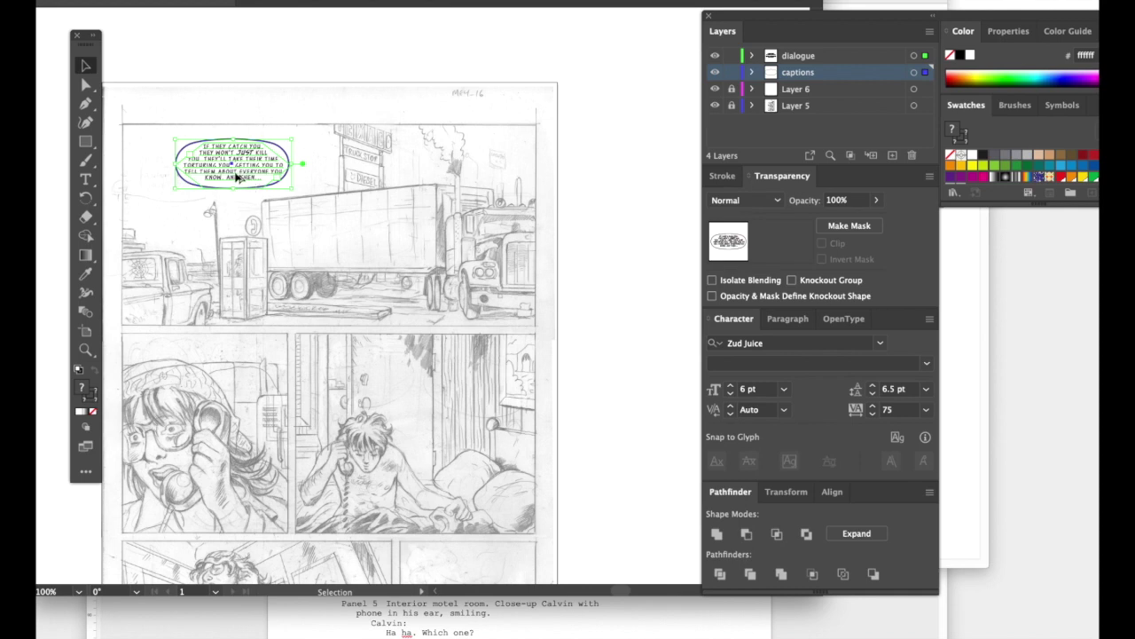
pyautogui.moveTo(235, 176); pyautogui.dragTo(463, 470)
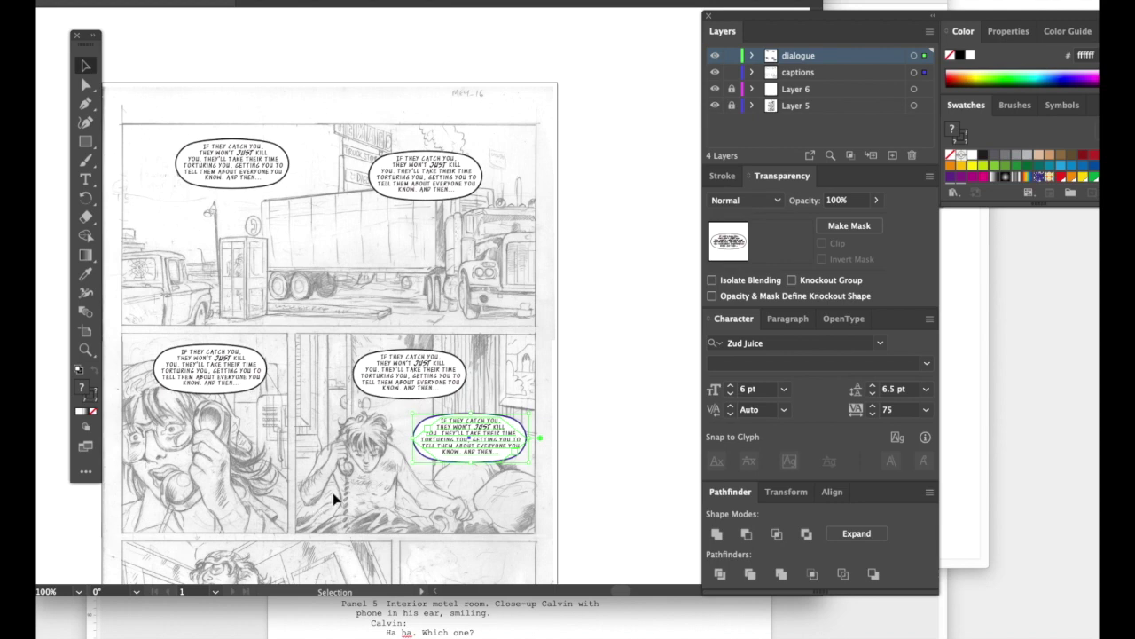
pyautogui.scroll(-8, 333, 499)
pyautogui.moveTo(536, 121); pyautogui.dragTo(525, 264)
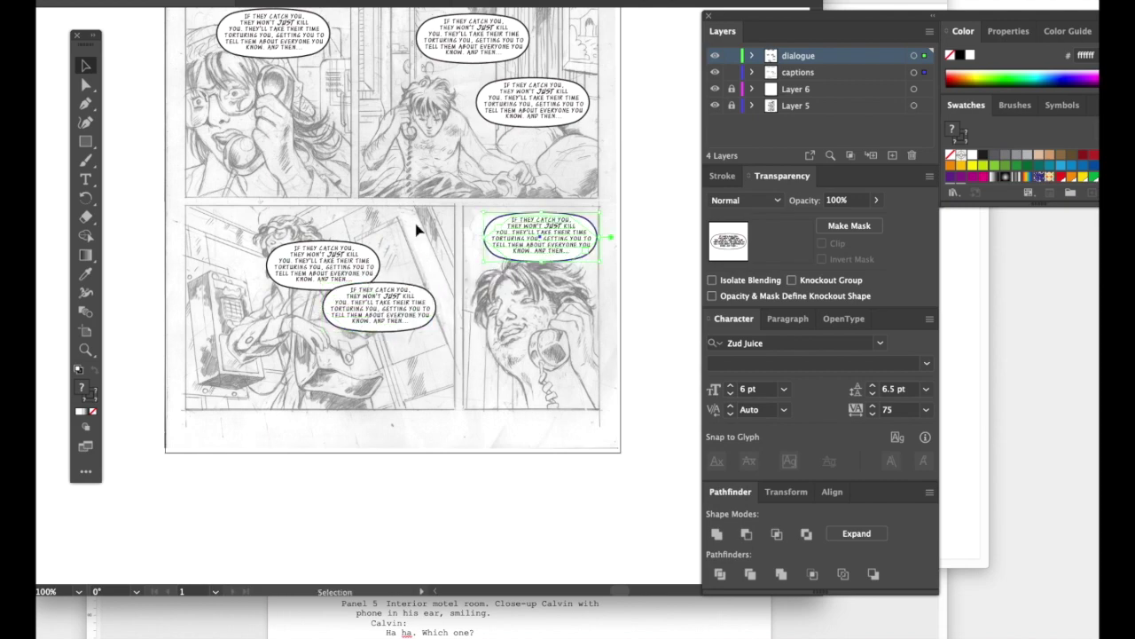
# Select all the dialogue in Panel 1's second balloon and lock the captions layer
pyautogui.moveTo(358, 146); pyautogui.dragTo(372, 489)
pyautogui.click(492, 224)
pyautogui.tripleClick(492, 224)
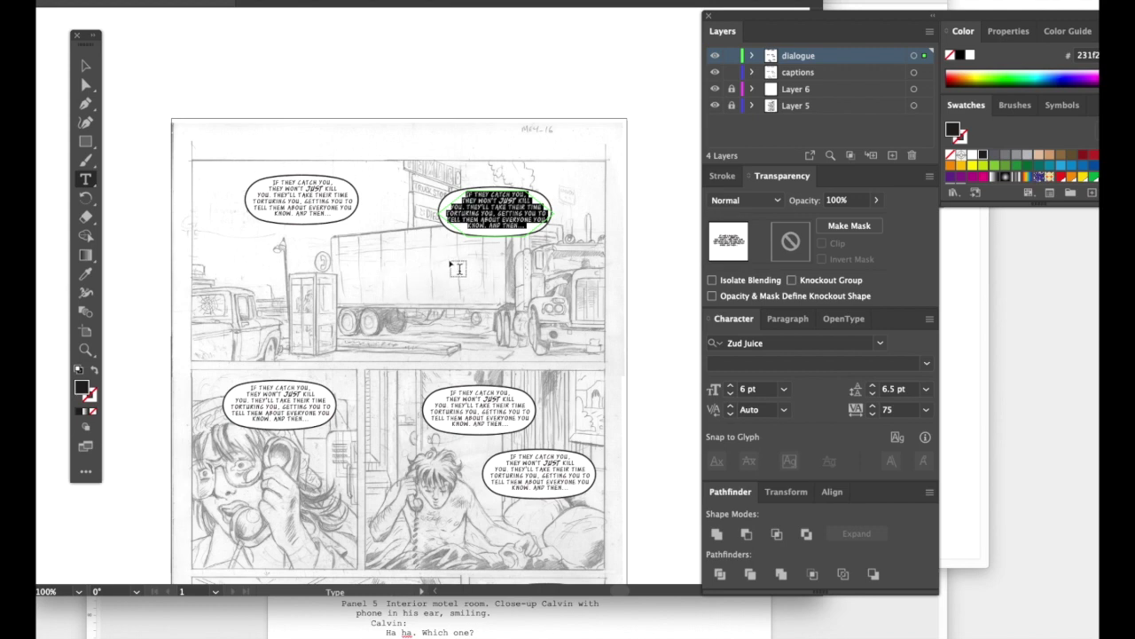
pyautogui.click(732, 73)
# Switch to the Untitled.txt script in the text editor and reposition its window over the artwork
pyautogui.press('super+Tab')
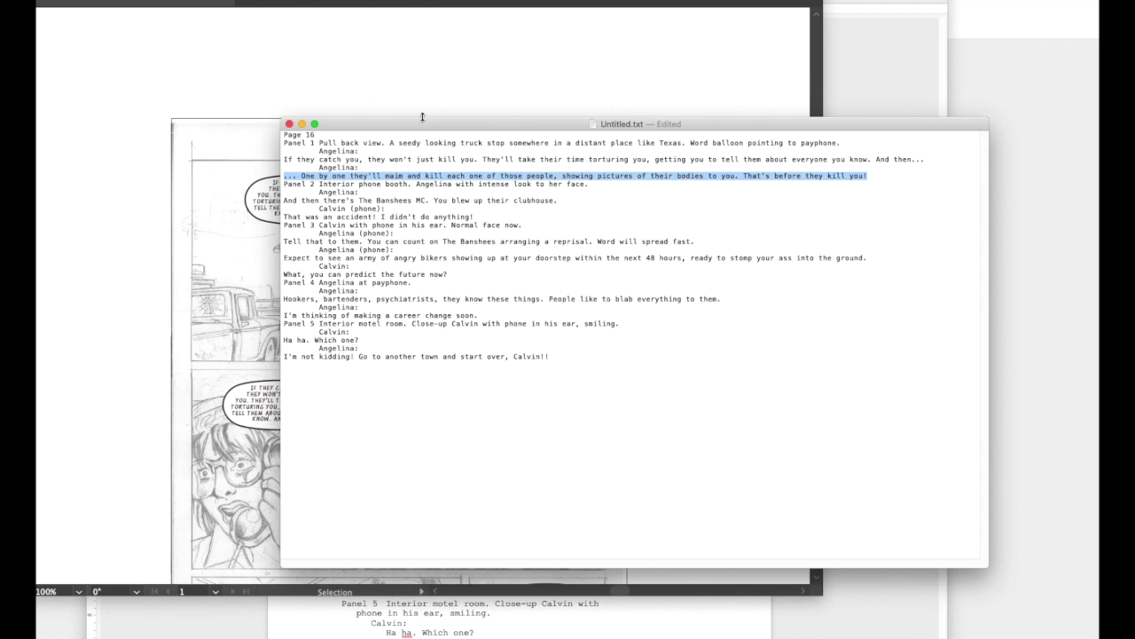
pyautogui.moveTo(426, 124); pyautogui.dragTo(336, 66)
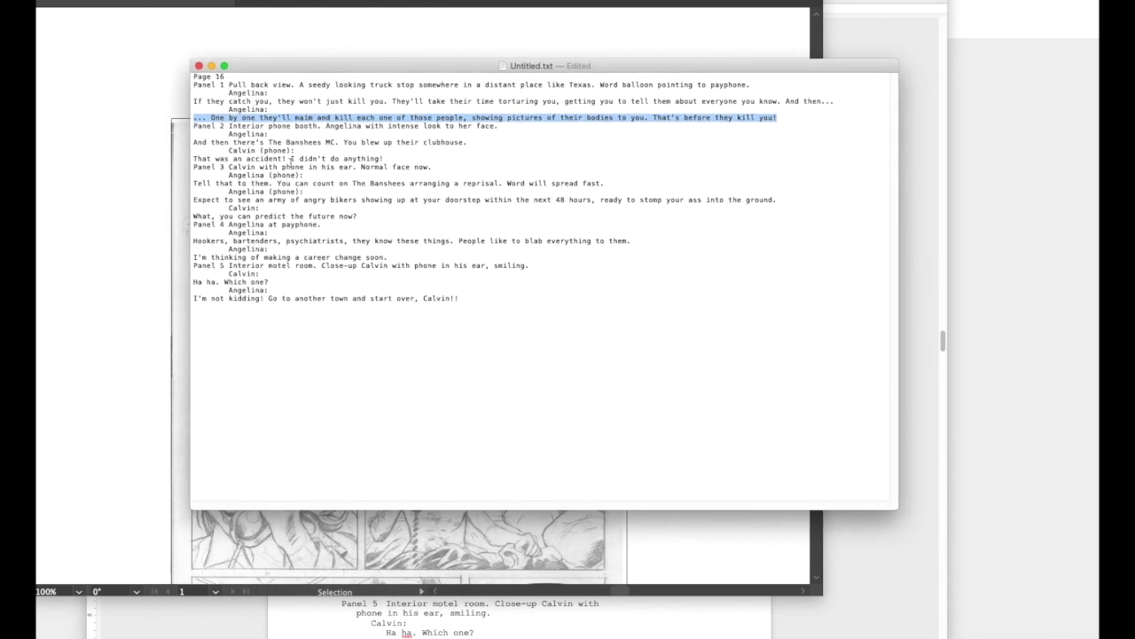